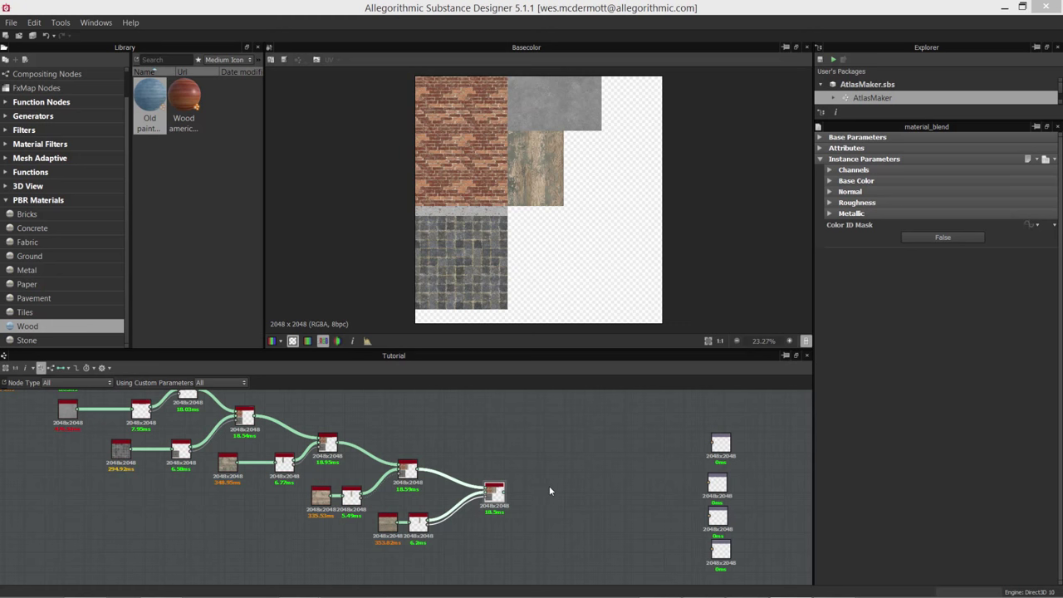
scroll(549, 490, up, 3)
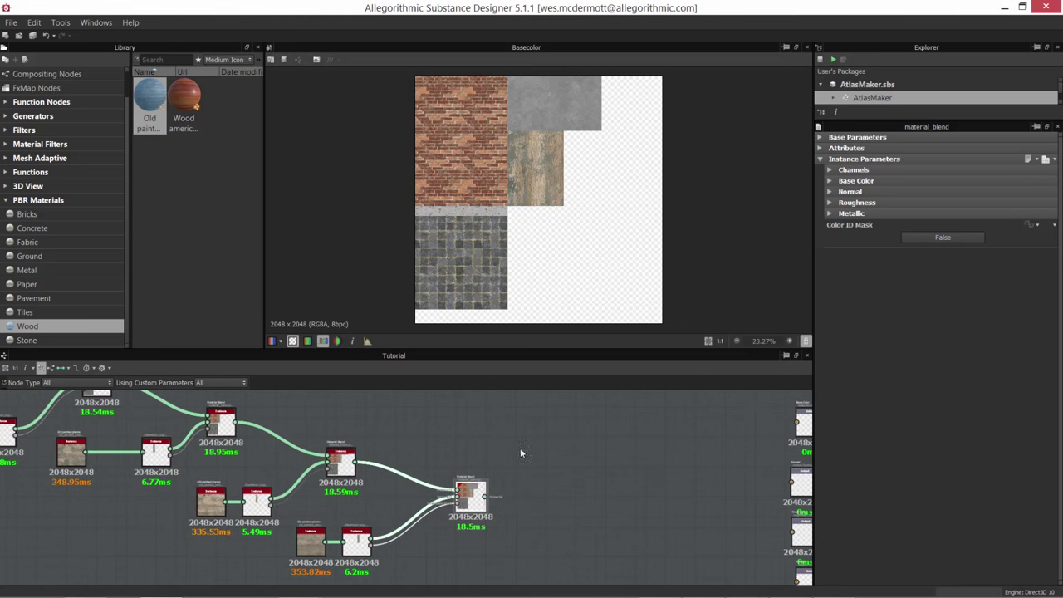
scroll(575, 197, down, 1)
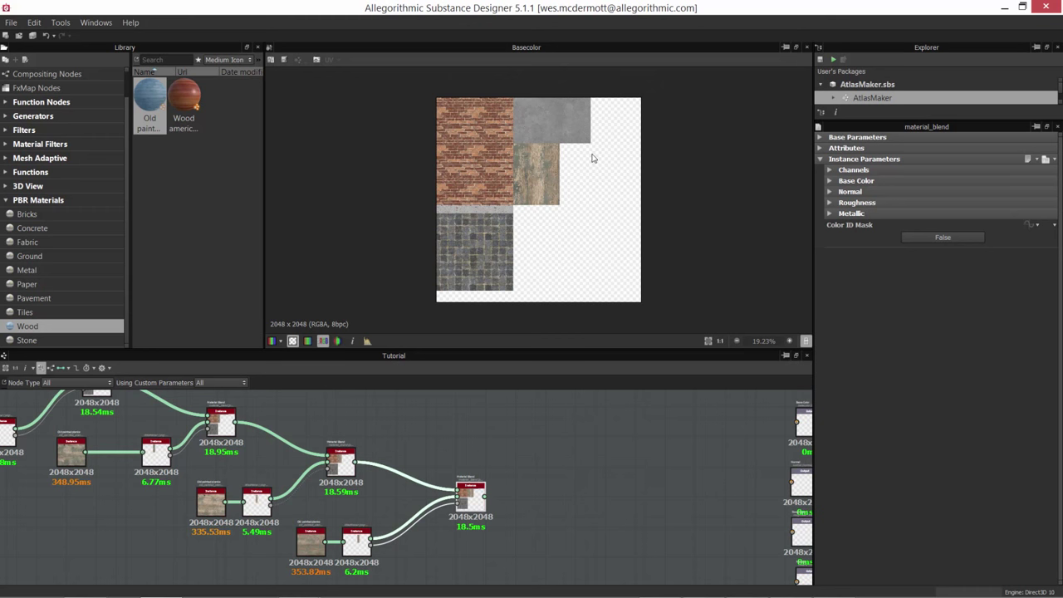
scroll(589, 250, up, 1)
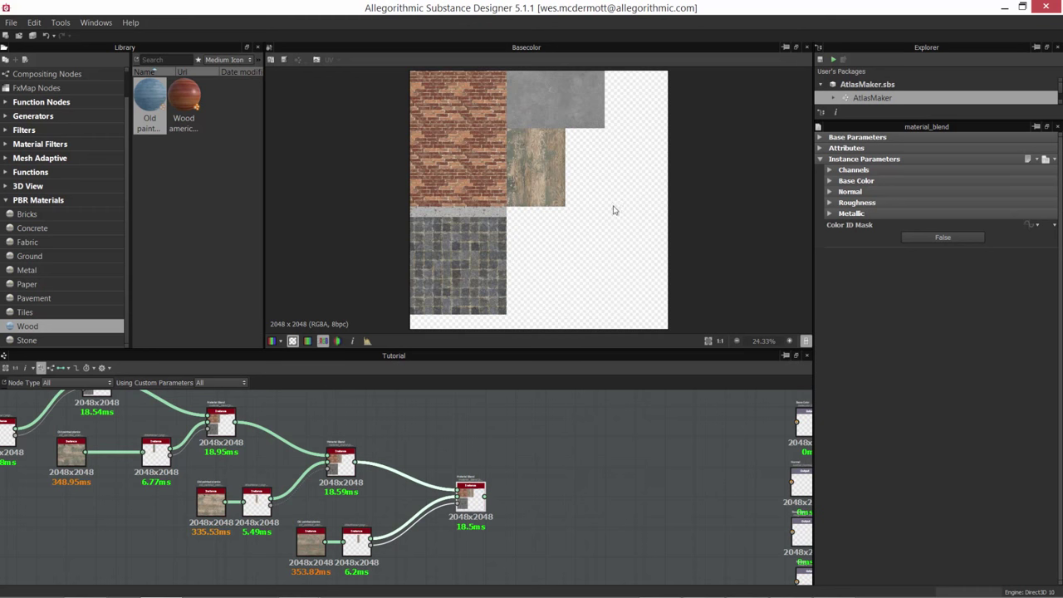
scroll(592, 237, down, 1)
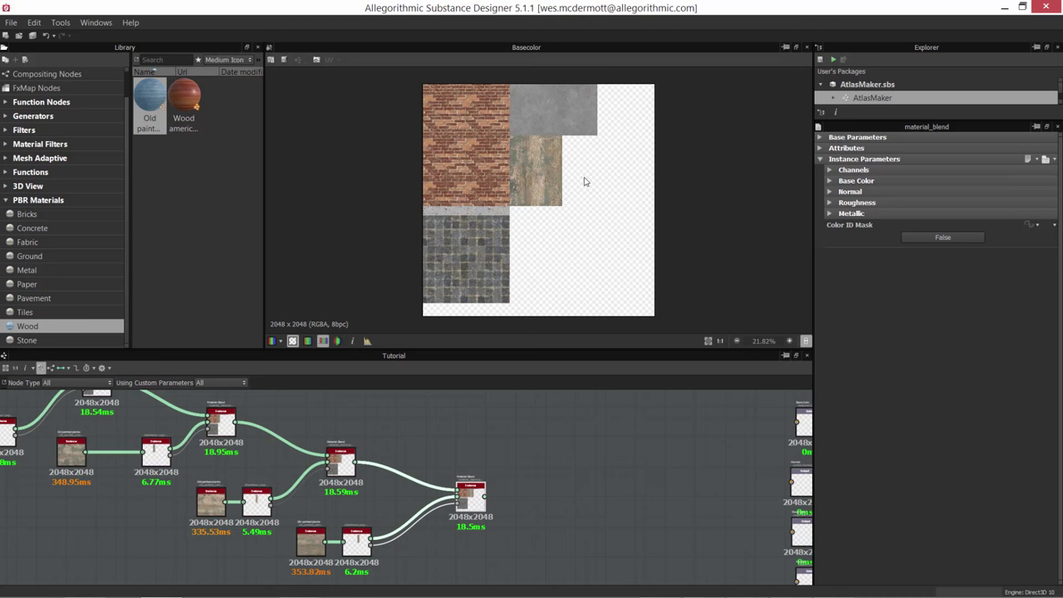
scroll(532, 482, down, 2)
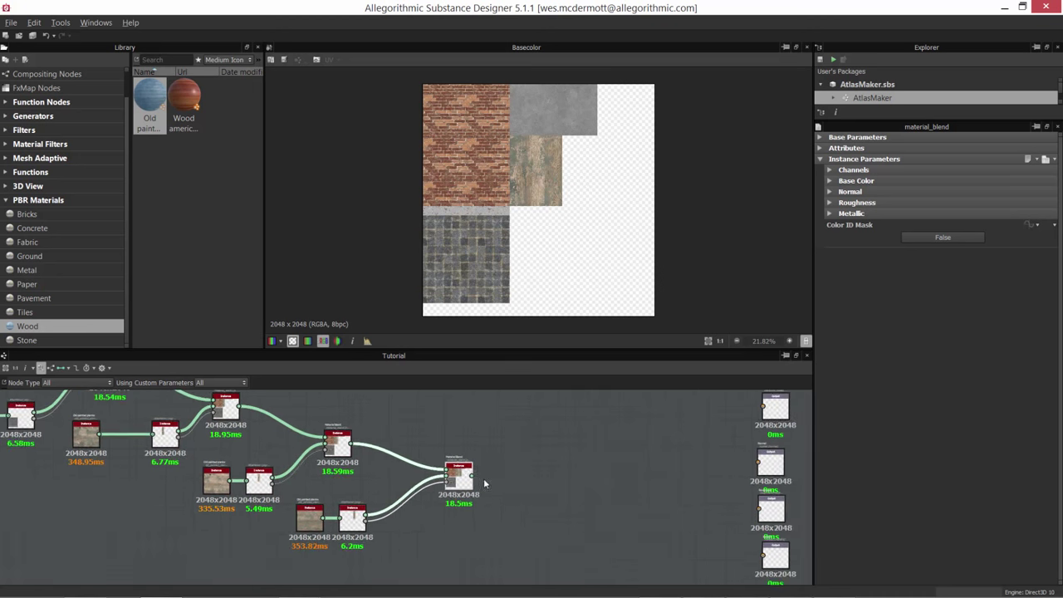
Add a Base Material node to the graph and place it beside the last Material Blend node
click(554, 466)
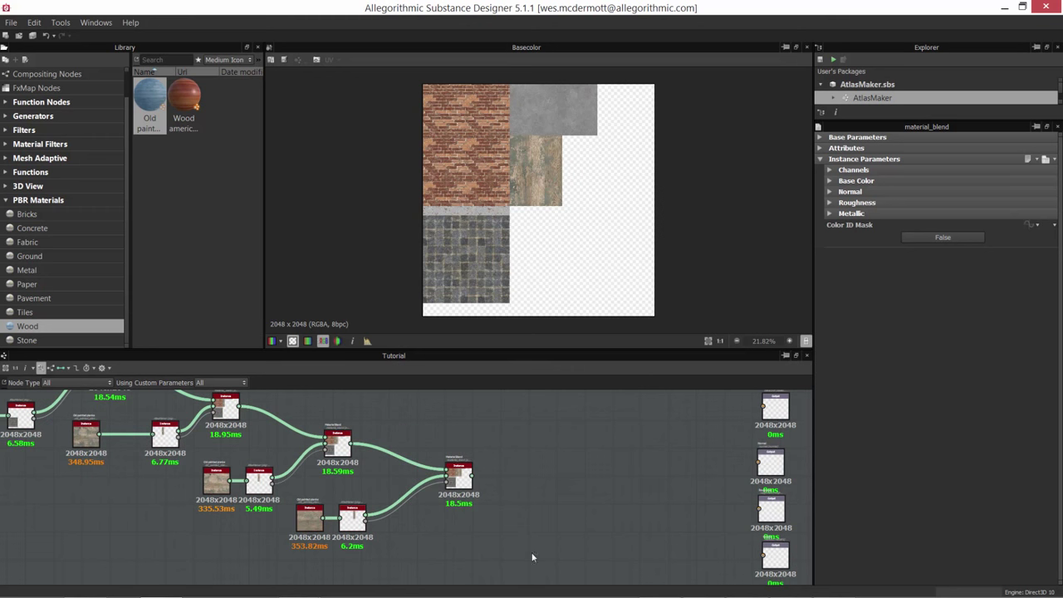
right_click(588, 490)
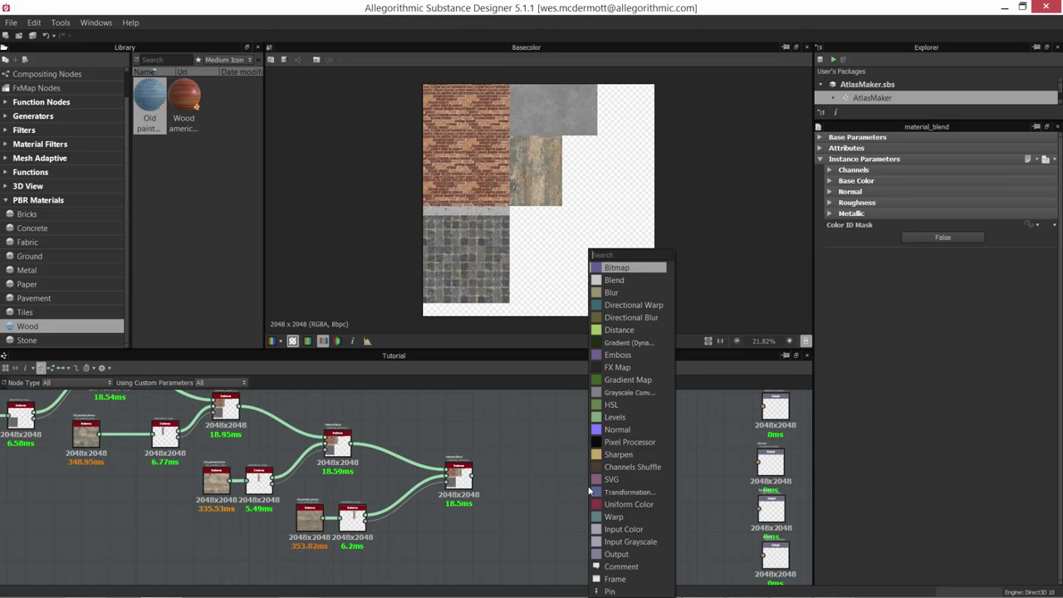
text(base)
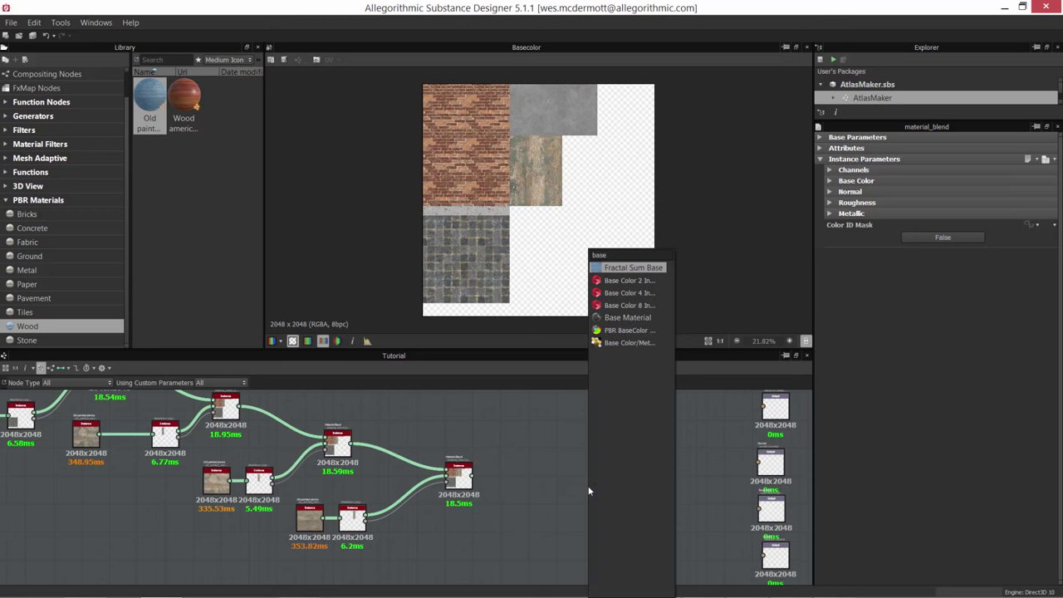
key(Down)
key(Down)
key(Down)
key(Down)
key(Return)
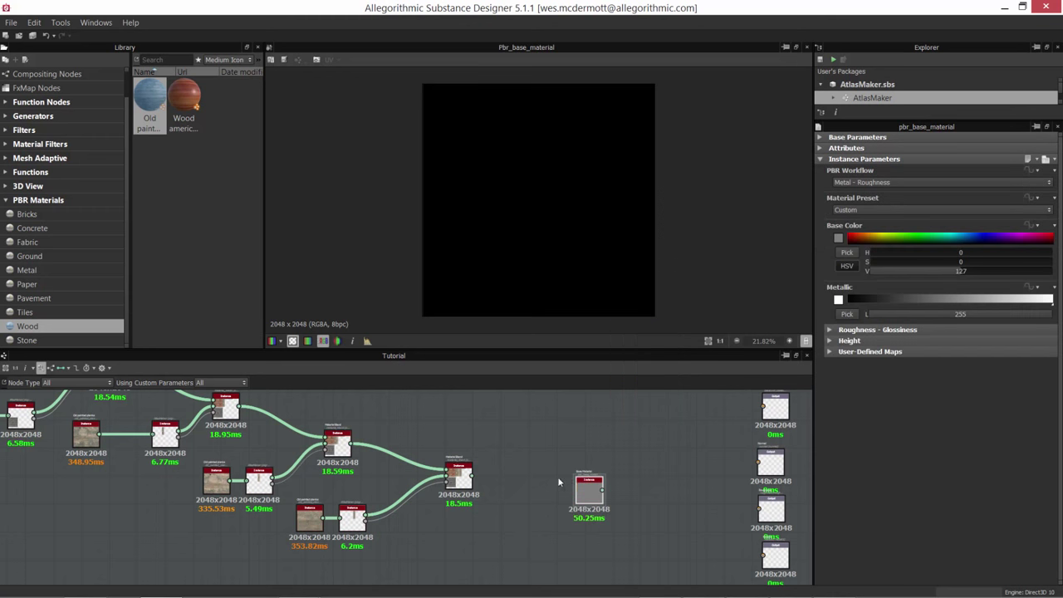
drag(584, 486, 533, 504)
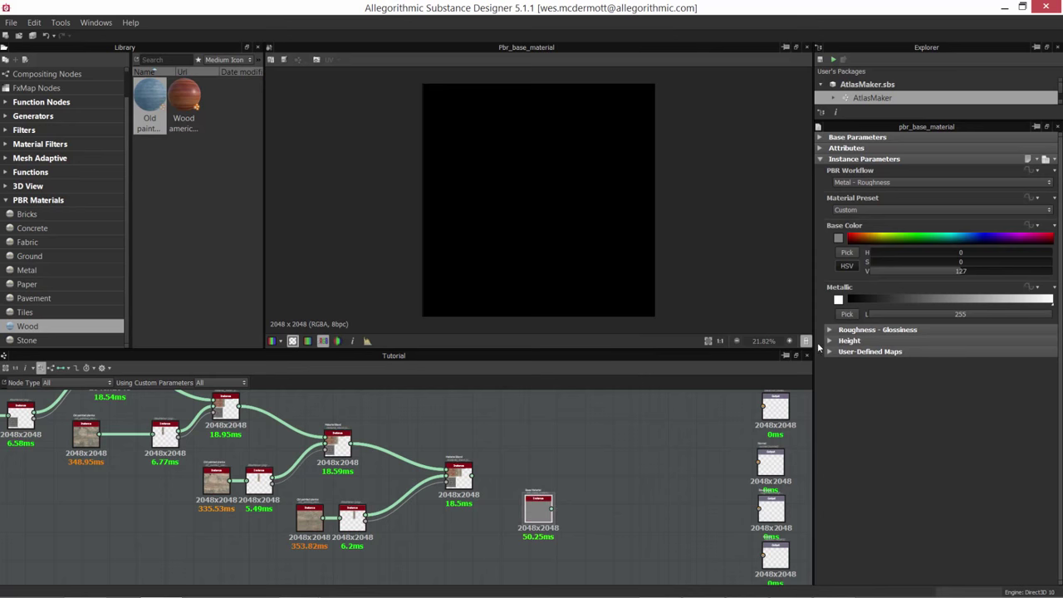
Set the Base Material's base color to black and raise its Roughness Value to the maximum
click(838, 238)
drag(436, 308, 414, 338)
click(640, 259)
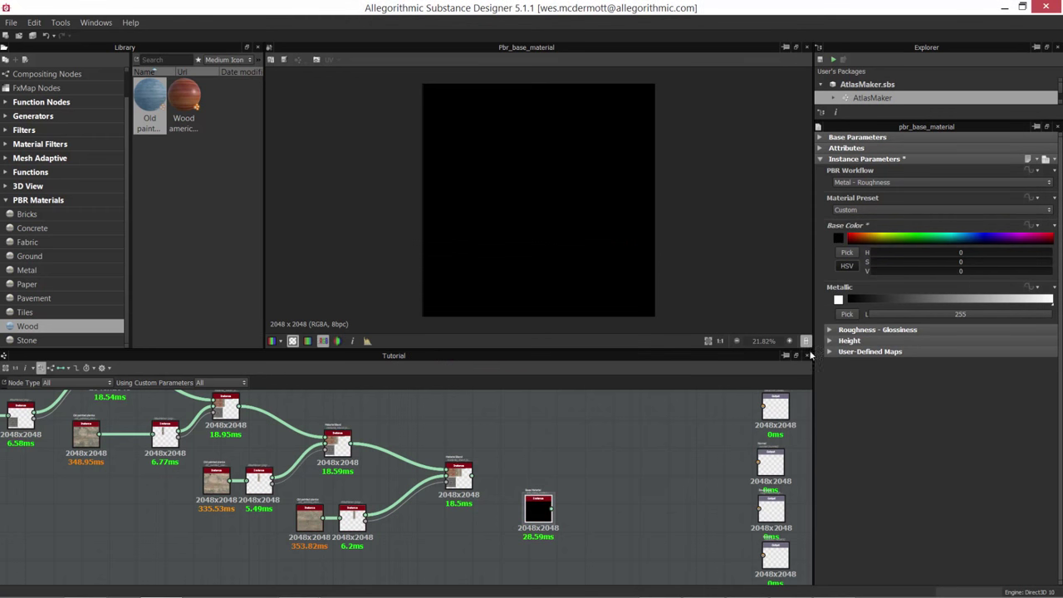
click(829, 329)
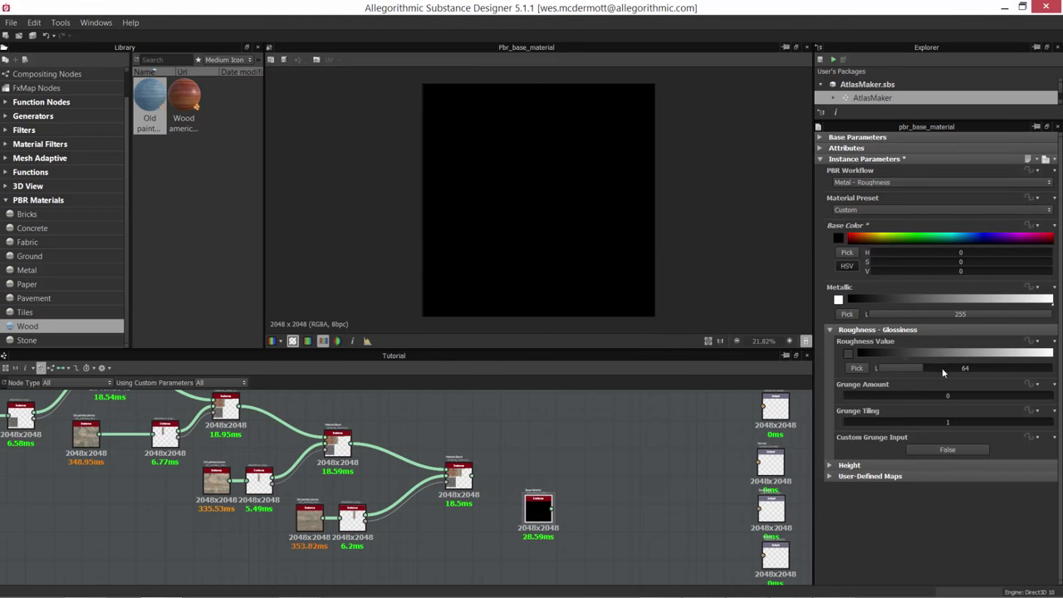
drag(941, 372, 1052, 368)
click(830, 330)
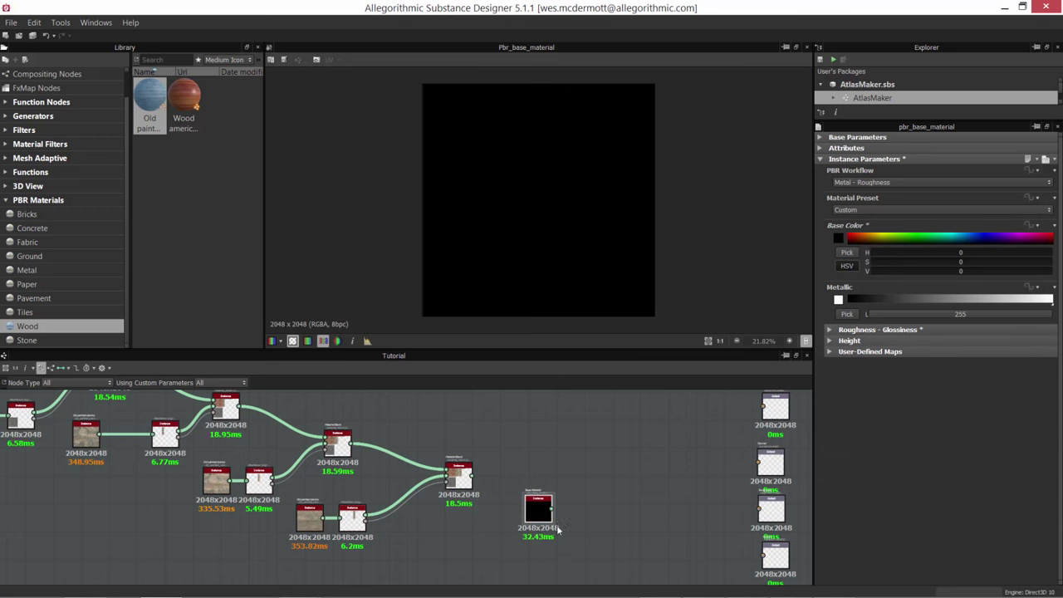
Move the Base Material below the last Material Blend, then duplicate that blend node and place the copy further along the chain
drag(539, 508, 451, 539)
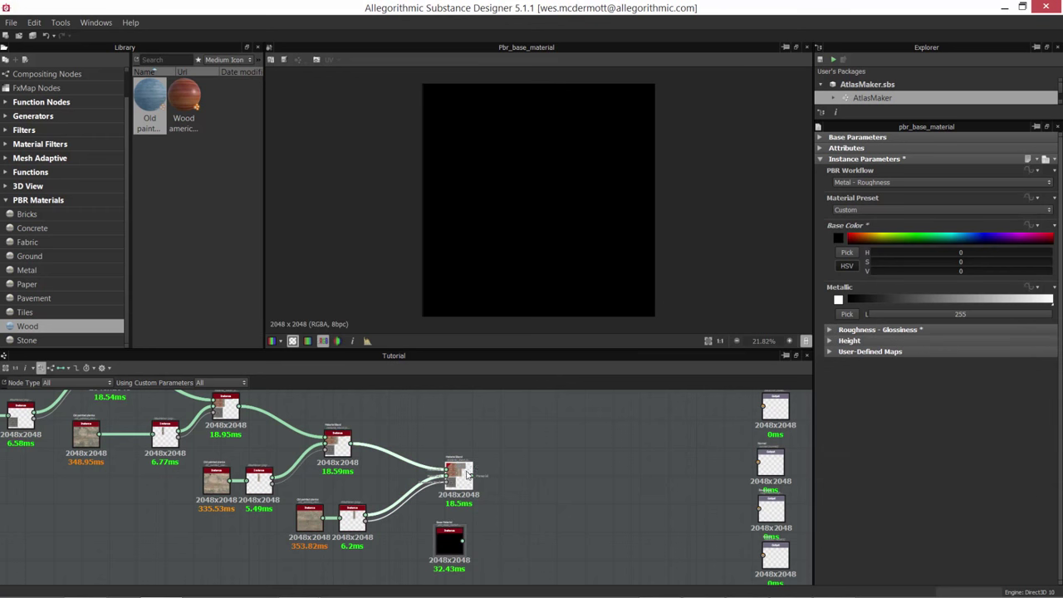
click(465, 474)
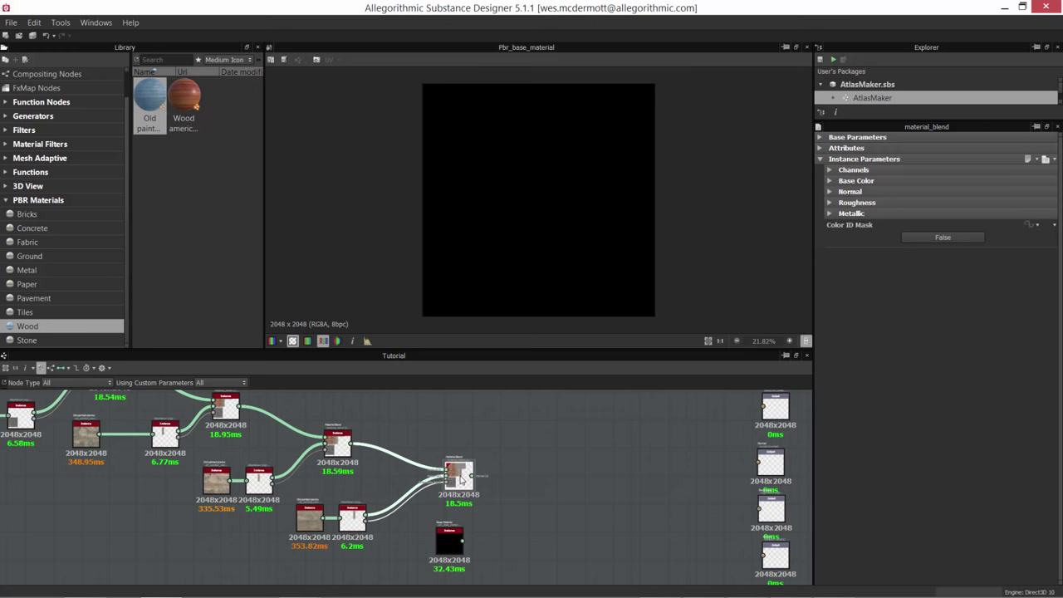
key(ctrl+d)
drag(411, 490, 573, 509)
scroll(538, 514, up, 3)
middle_drag(559, 537, 522, 512)
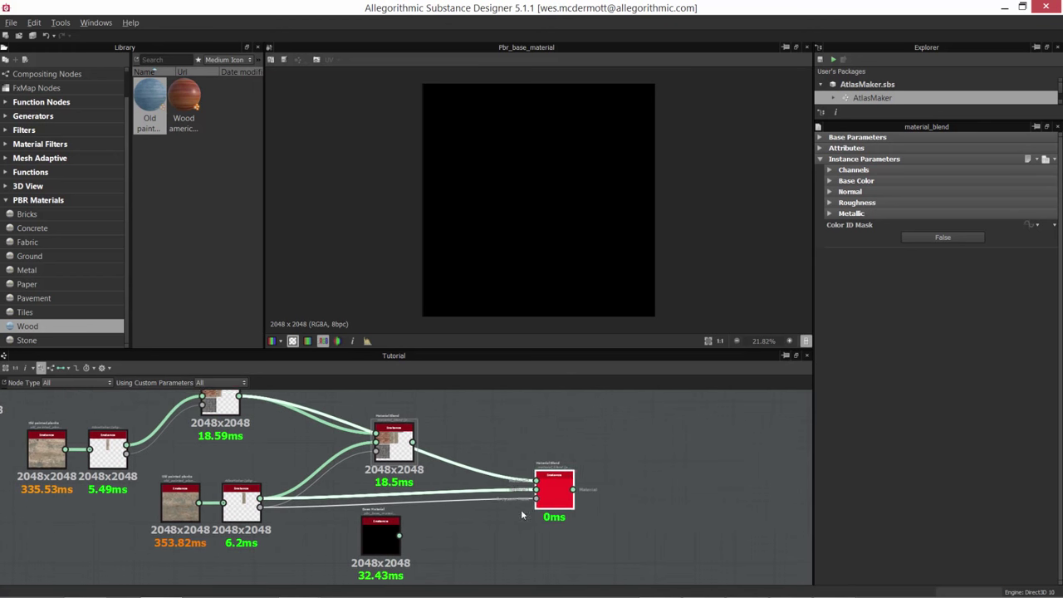
Connect the previous Material Blend and the black Base Material to the duplicated blend's first and second material inputs and preview it
click(389, 528)
click(390, 530)
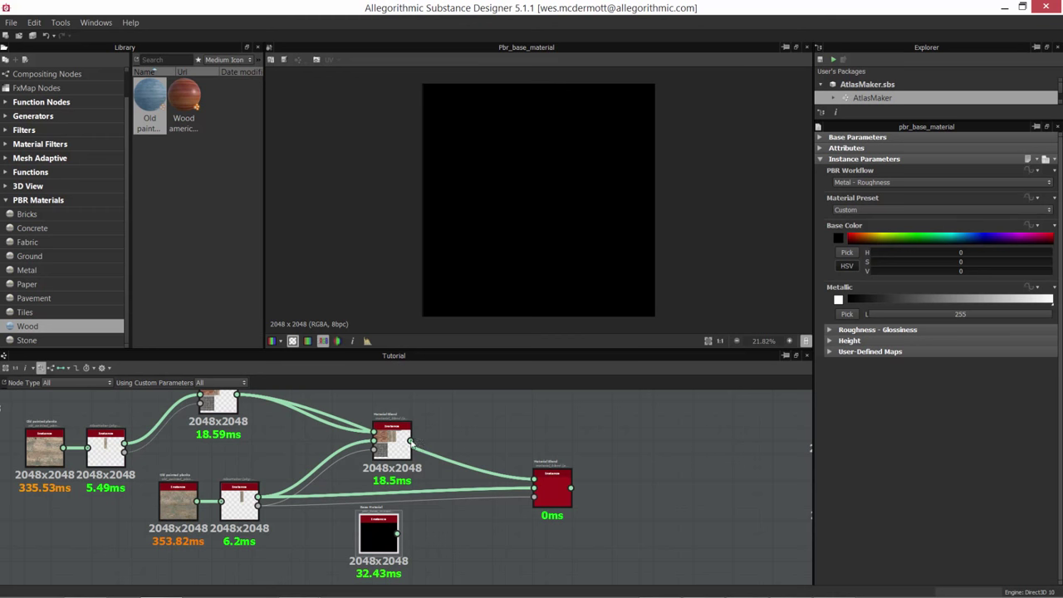
drag(411, 440, 533, 479)
drag(399, 530, 534, 496)
double_click(548, 487)
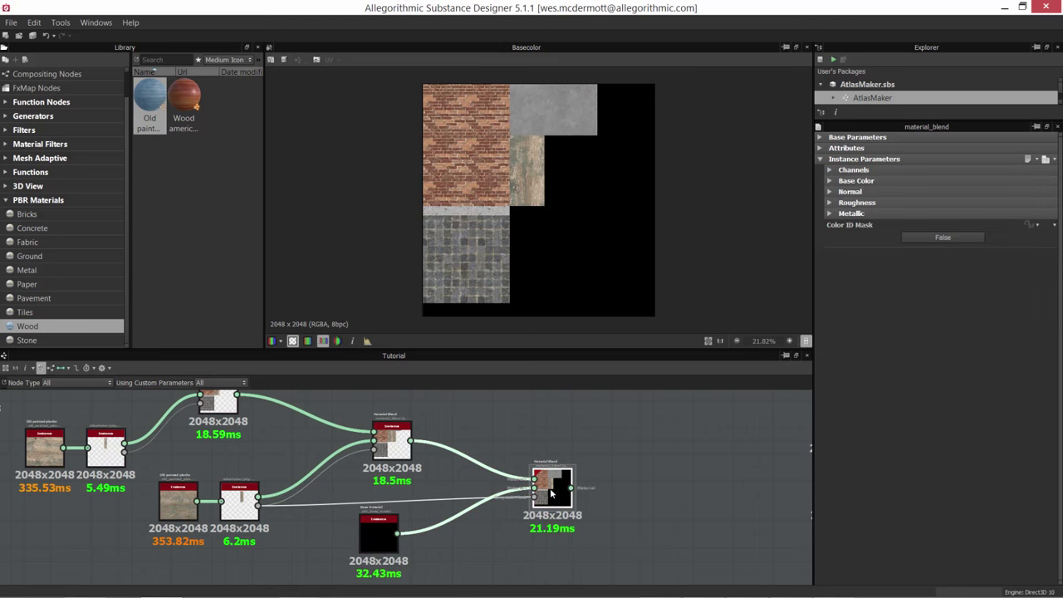
Disconnect the mask from the new Material Blend and link it to the Base Color, Normal, Roughness and Metallic output nodes
scroll(524, 245, down, 2)
scroll(561, 547, down, 4)
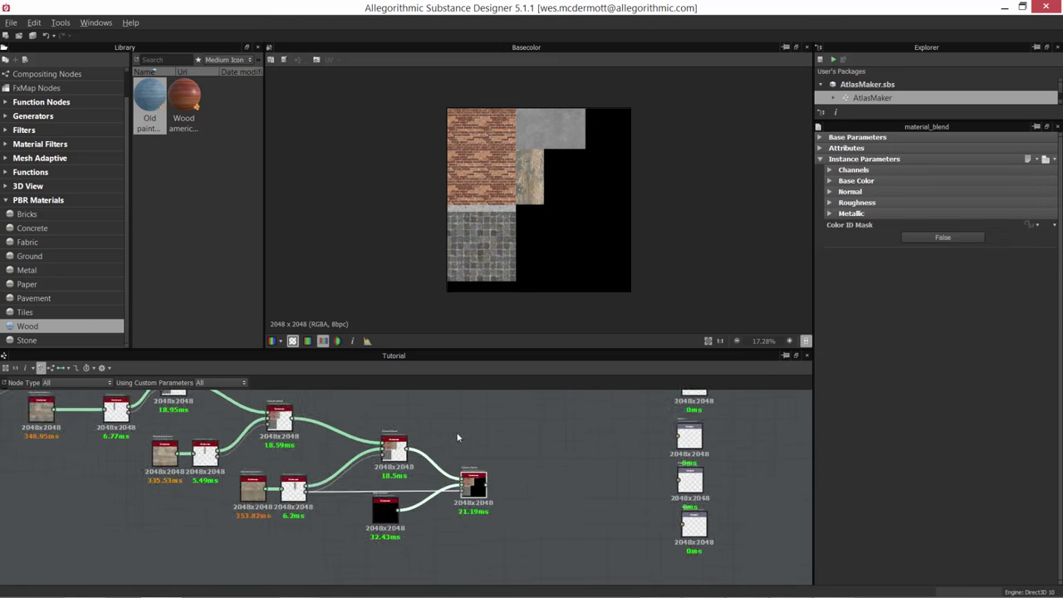
drag(475, 503, 631, 425)
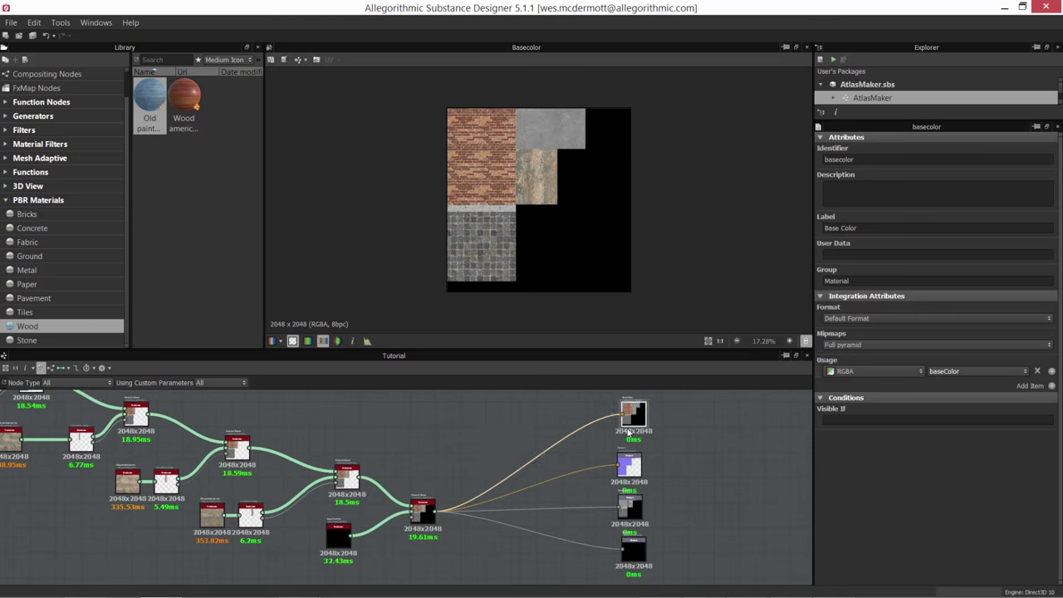
middle_drag(514, 467, 532, 438)
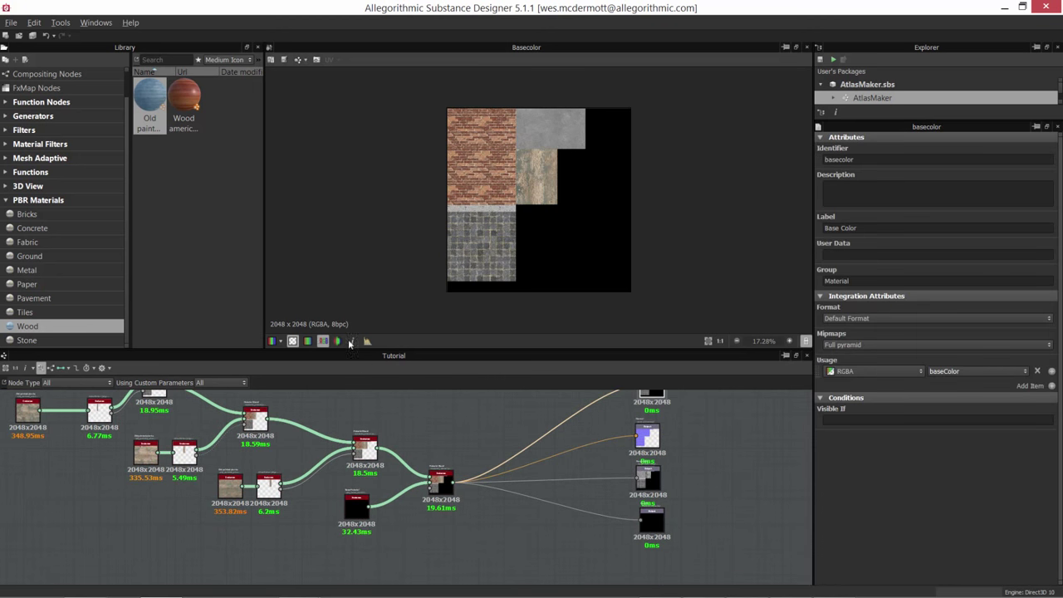
Select the Bricks 001 node at the start of the chain and shift it slightly away from its AtlasMaker node
scroll(515, 494, down, 3)
middle_drag(569, 476, 522, 489)
scroll(564, 474, down, 1)
click(591, 444)
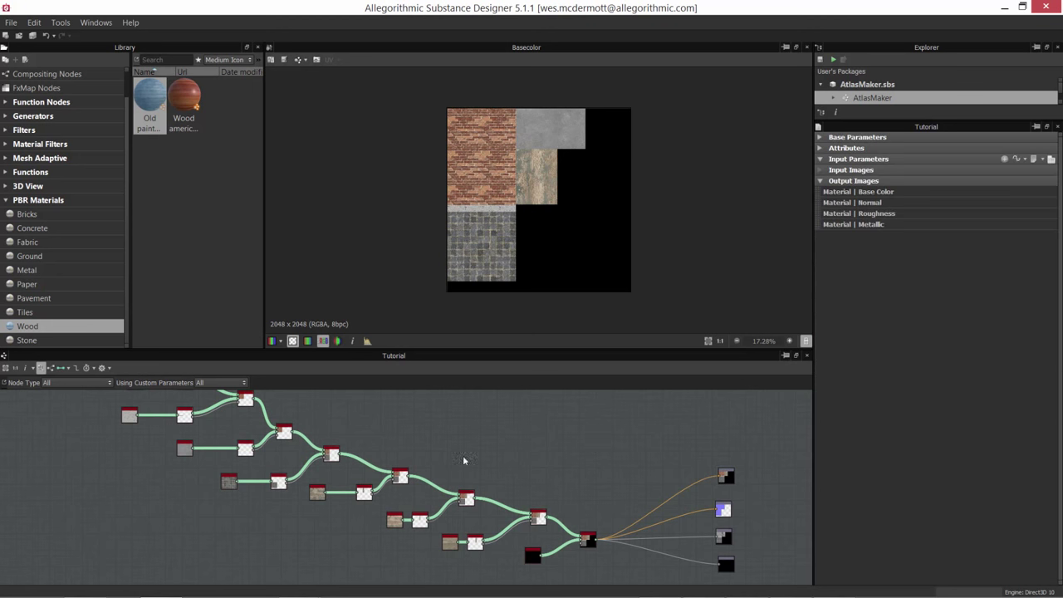
middle_drag(266, 405, 262, 414)
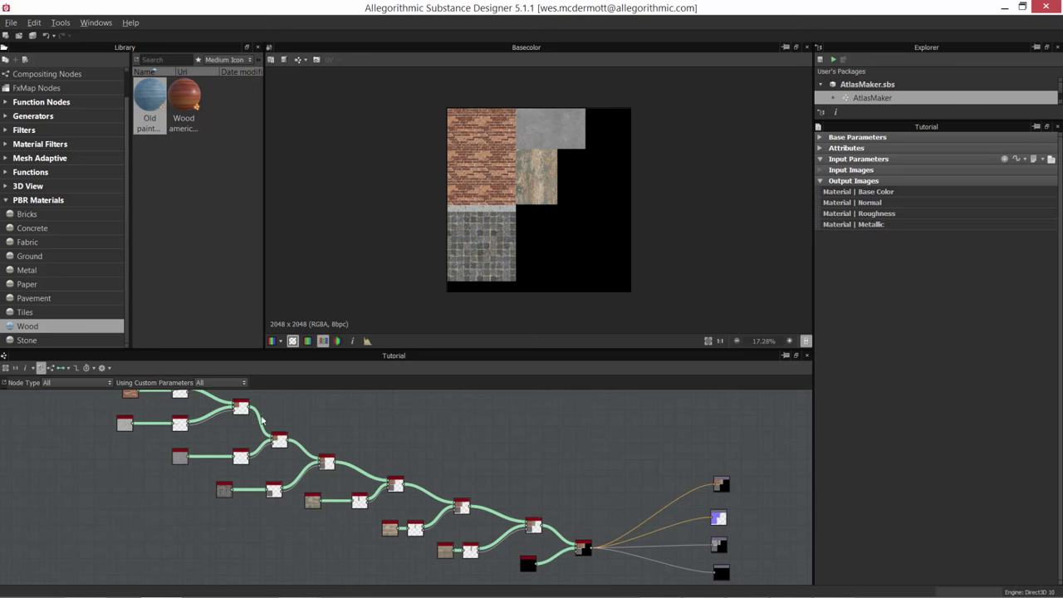
middle_drag(178, 405, 254, 468)
scroll(254, 469, up, 5)
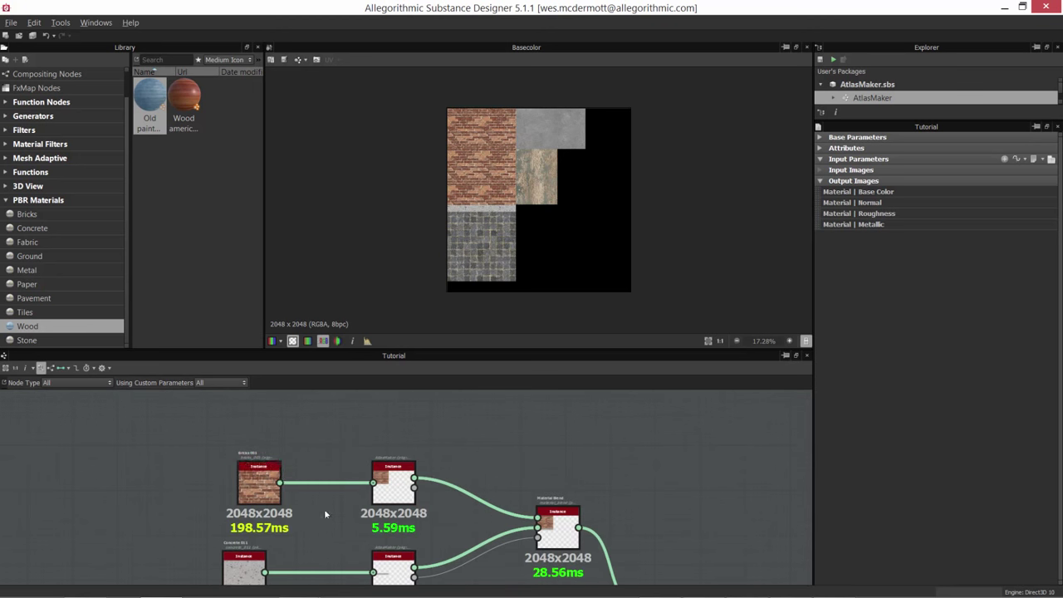
click(256, 452)
scroll(545, 204, up, 2)
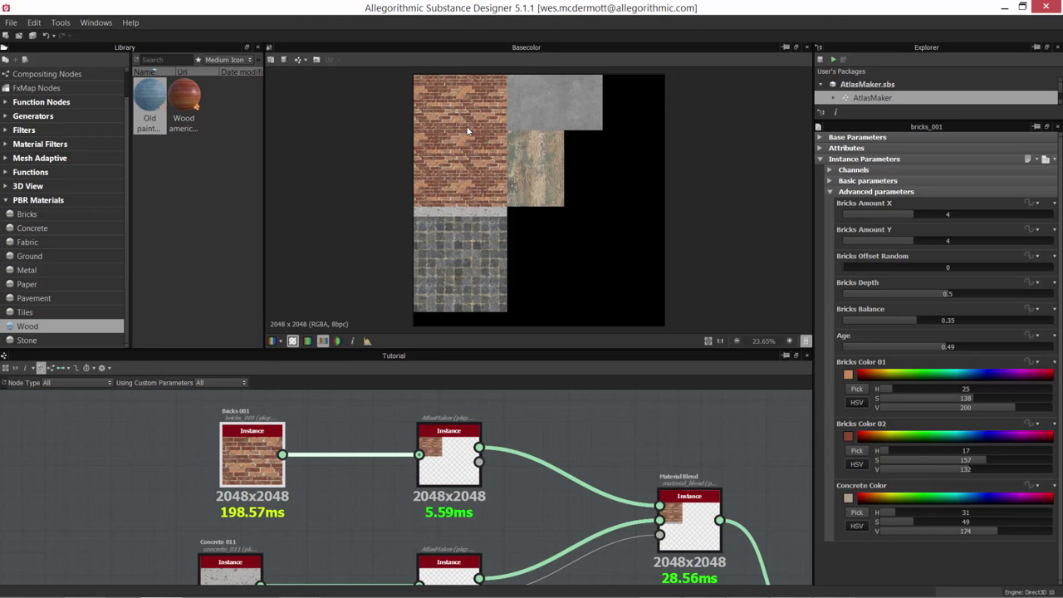
drag(264, 437, 242, 436)
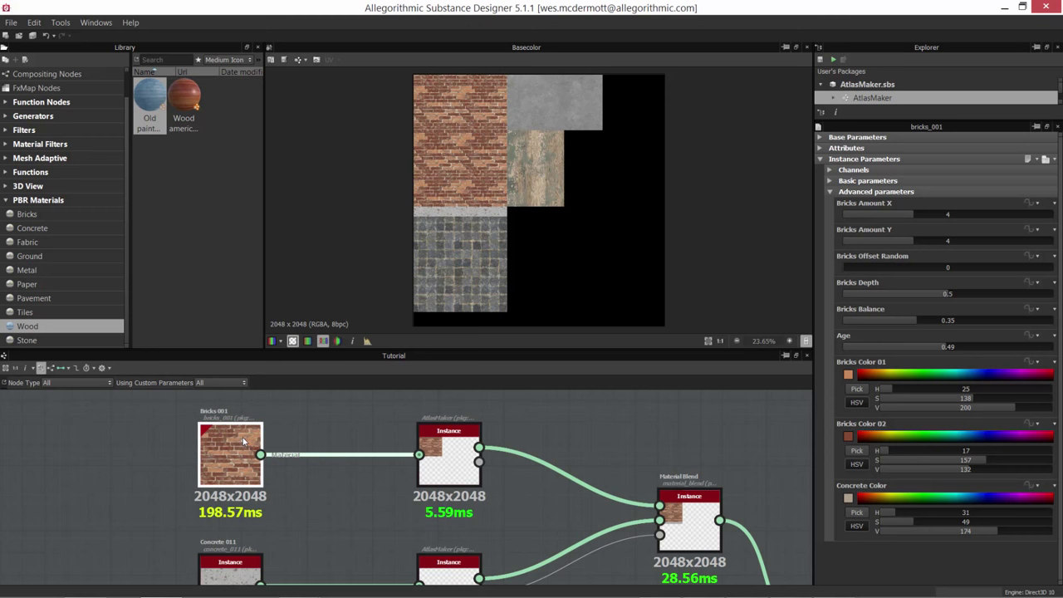
Open the Expose Parameters dialog for Bricks 001, enlarge it and its columns, and collapse the Channels and Basic parameters groups
click(1047, 159)
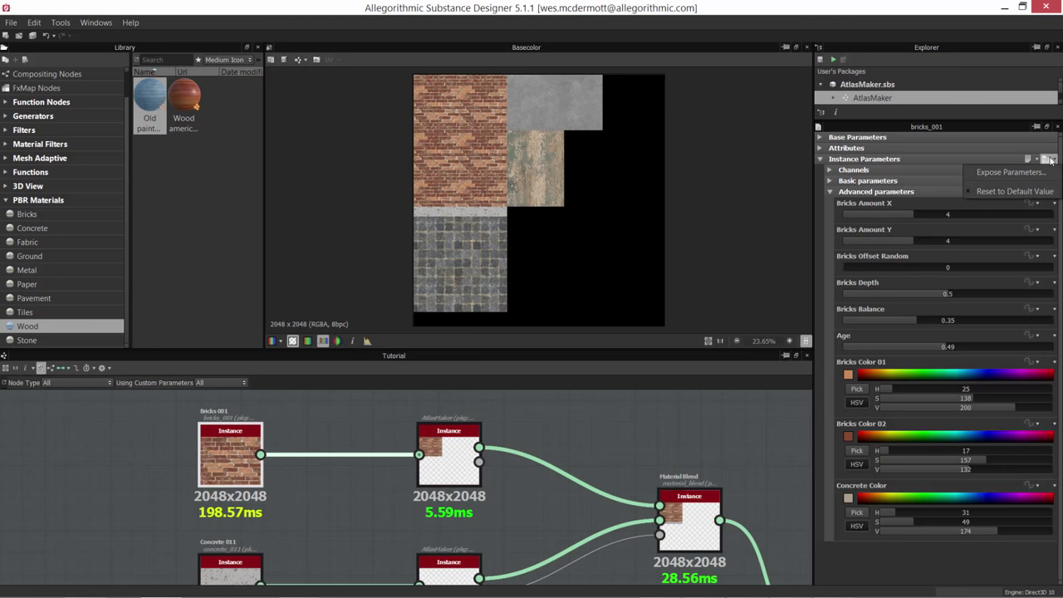
click(1006, 174)
drag(562, 199, 517, 138)
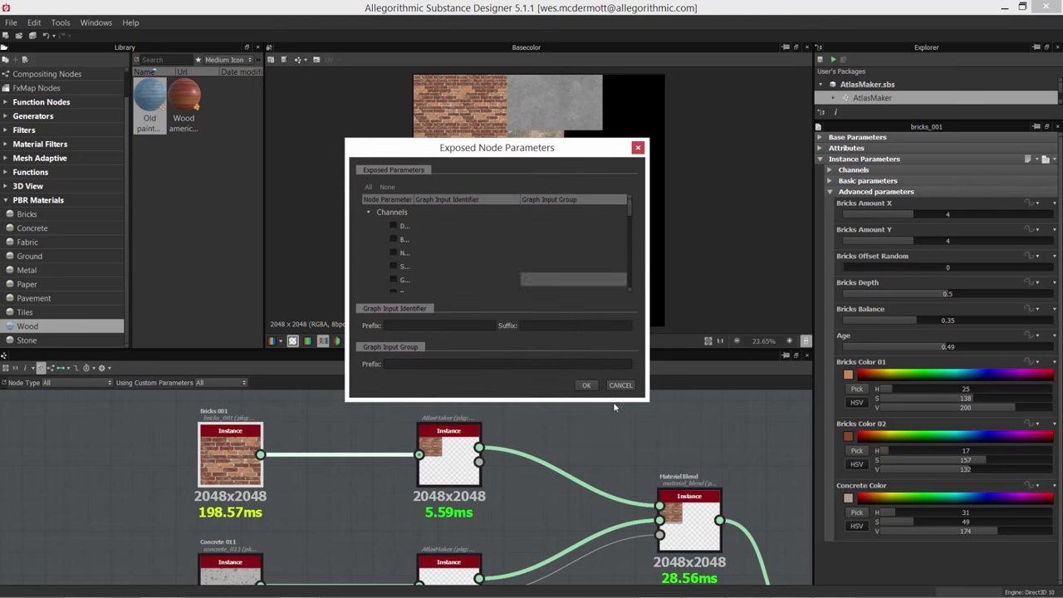
drag(648, 401, 745, 469)
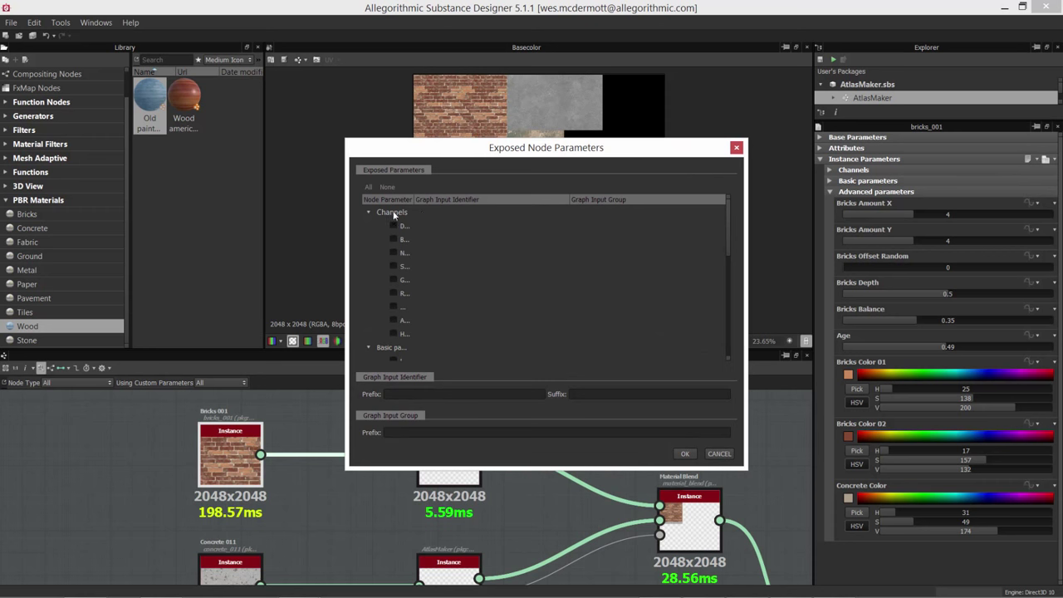
drag(418, 199, 465, 199)
drag(618, 200, 593, 199)
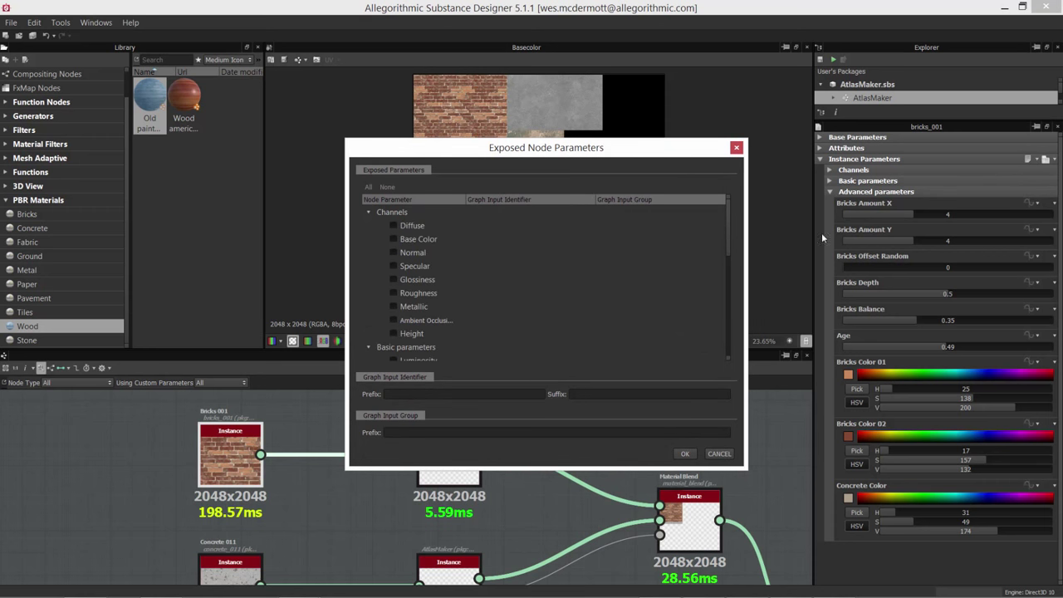
click(367, 212)
click(368, 225)
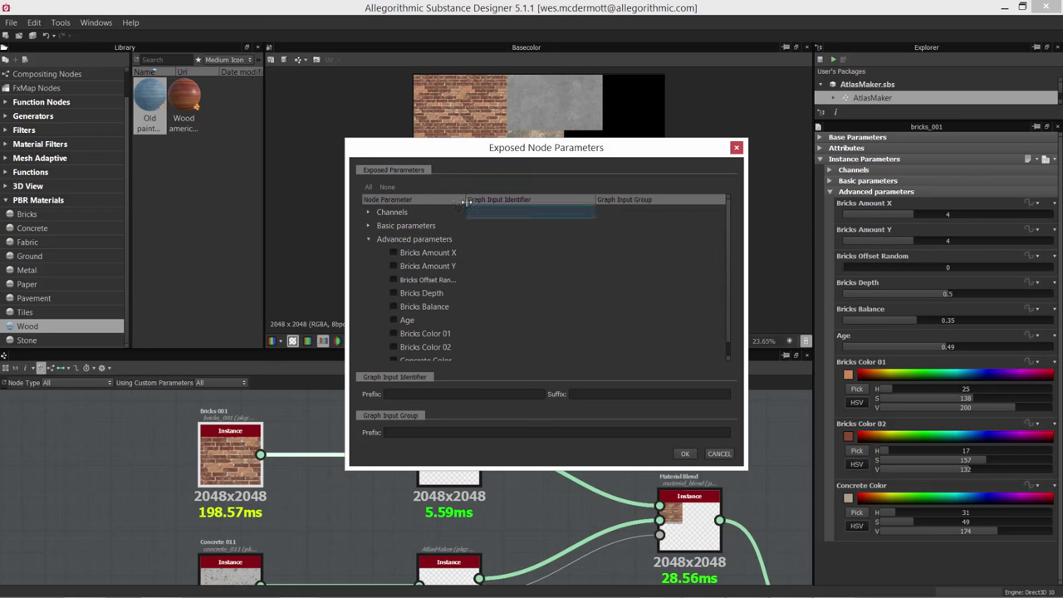
drag(465, 199, 504, 199)
Mark Bricks Amount X, Bricks Amount Y, Age, Bricks Color 01, Bricks Color 02 and Concrete Color for exposure
click(393, 254)
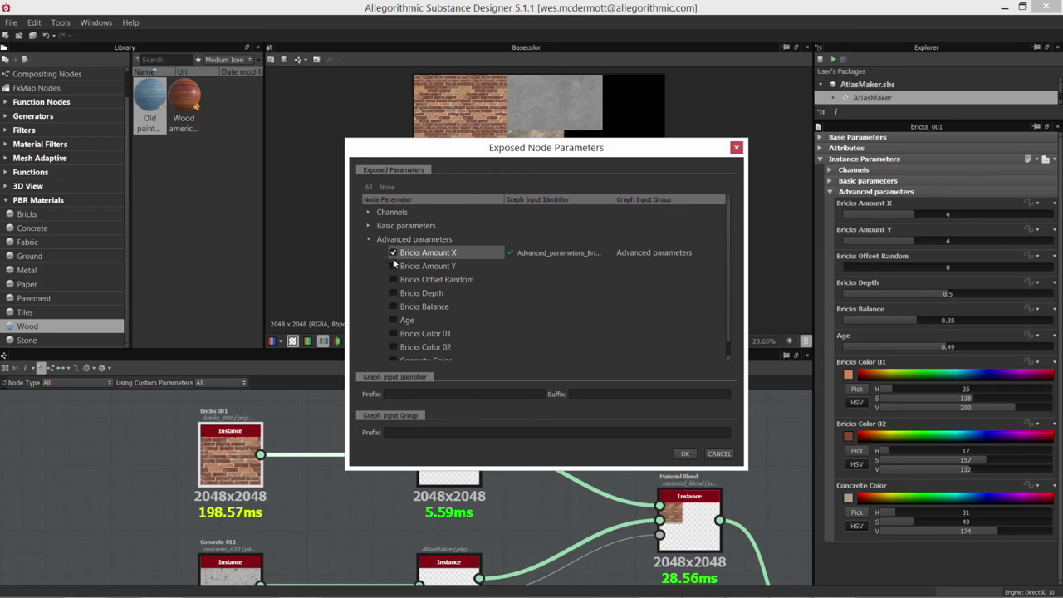
click(393, 265)
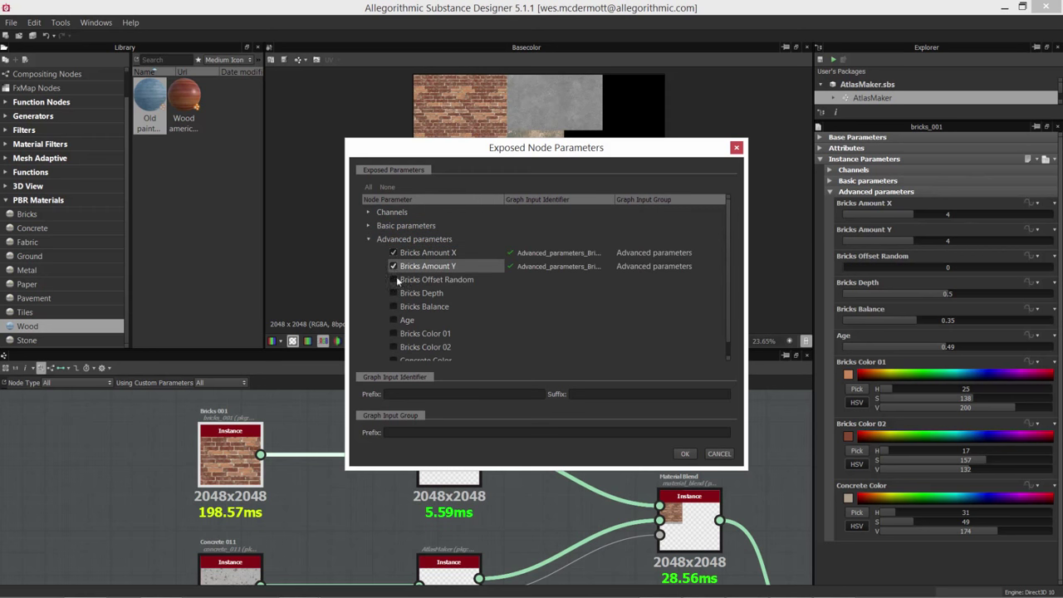
click(394, 320)
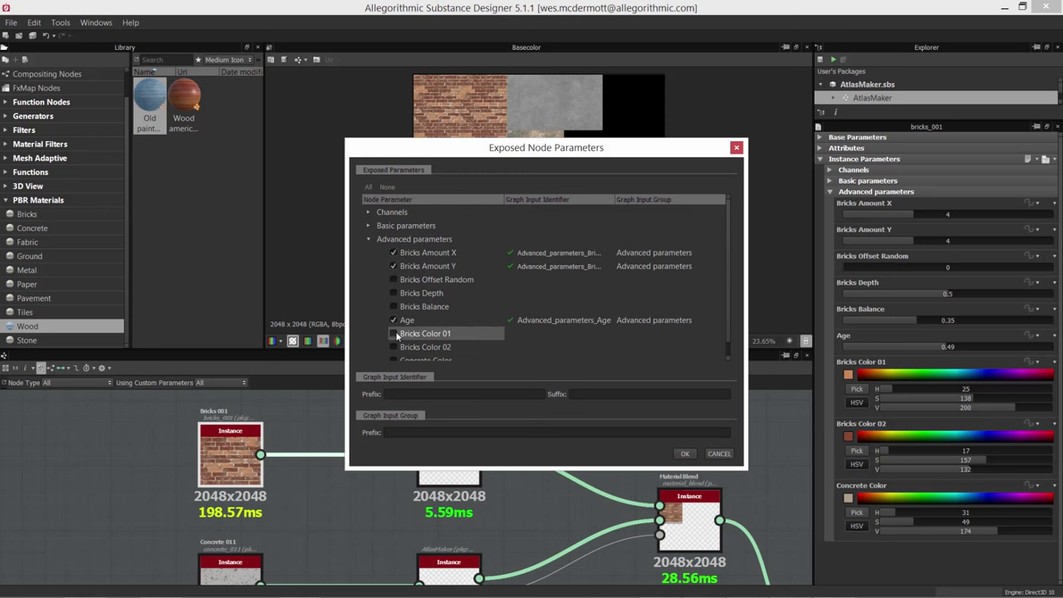
click(394, 333)
click(393, 346)
scroll(727, 324, down, 1)
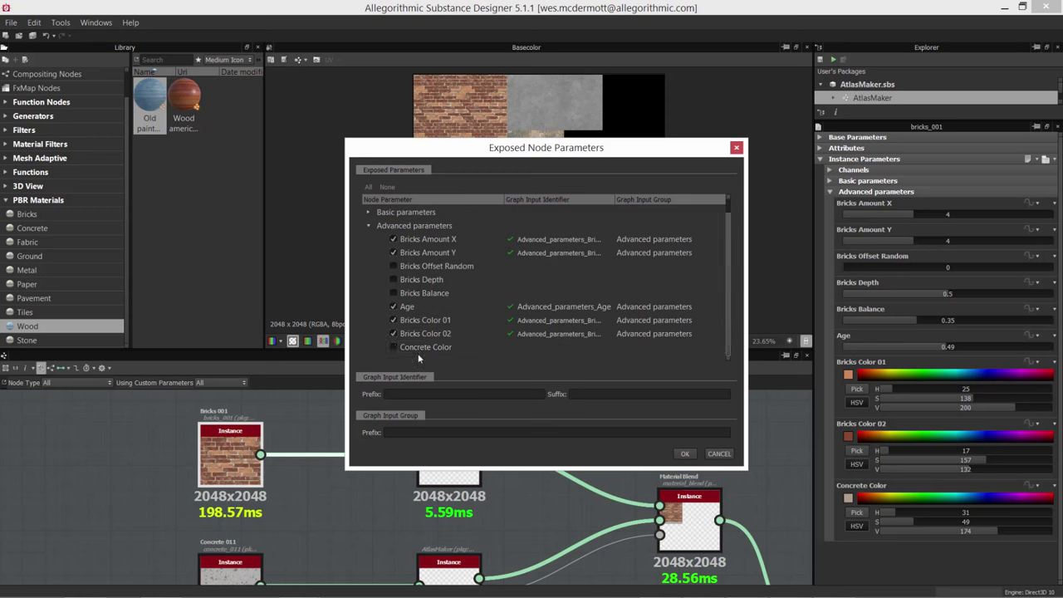
click(393, 346)
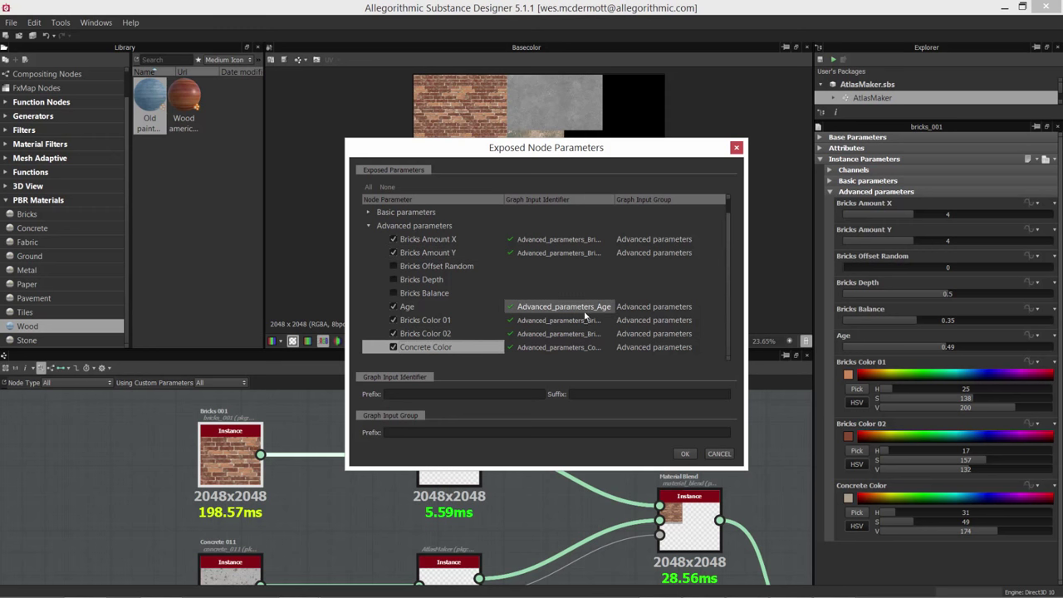
double_click(569, 308)
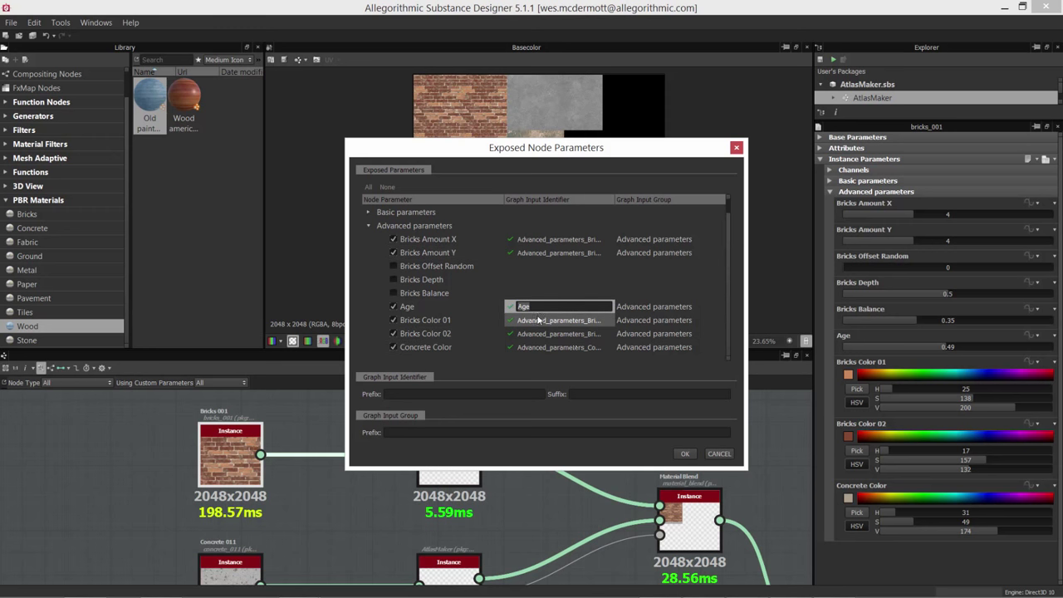
double_click(570, 336)
double_click(643, 334)
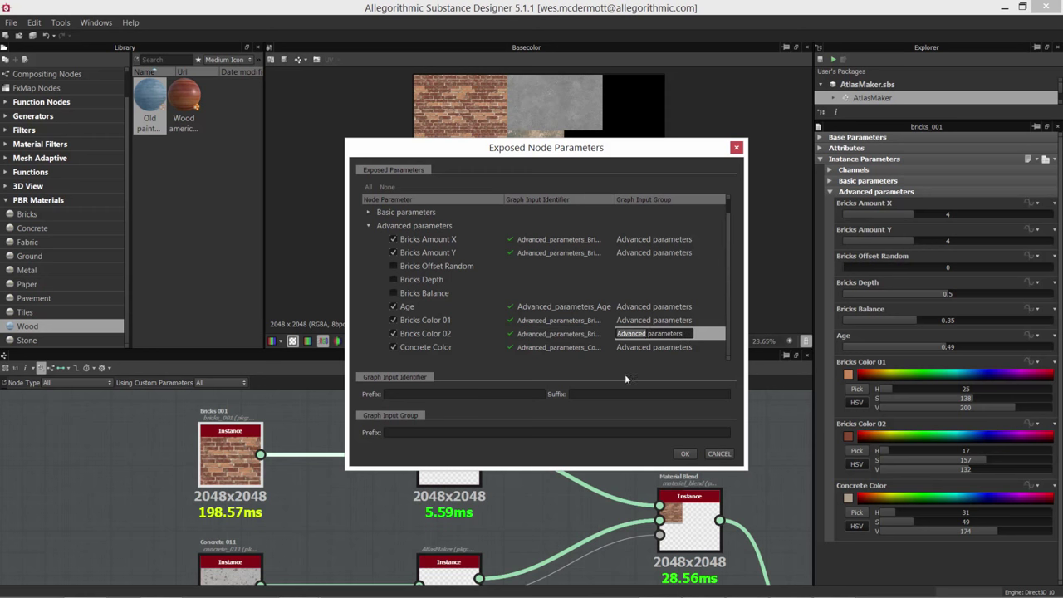
Set the graph input group of Bricks Amount X and Bricks Amount Y to Brick
double_click(674, 240)
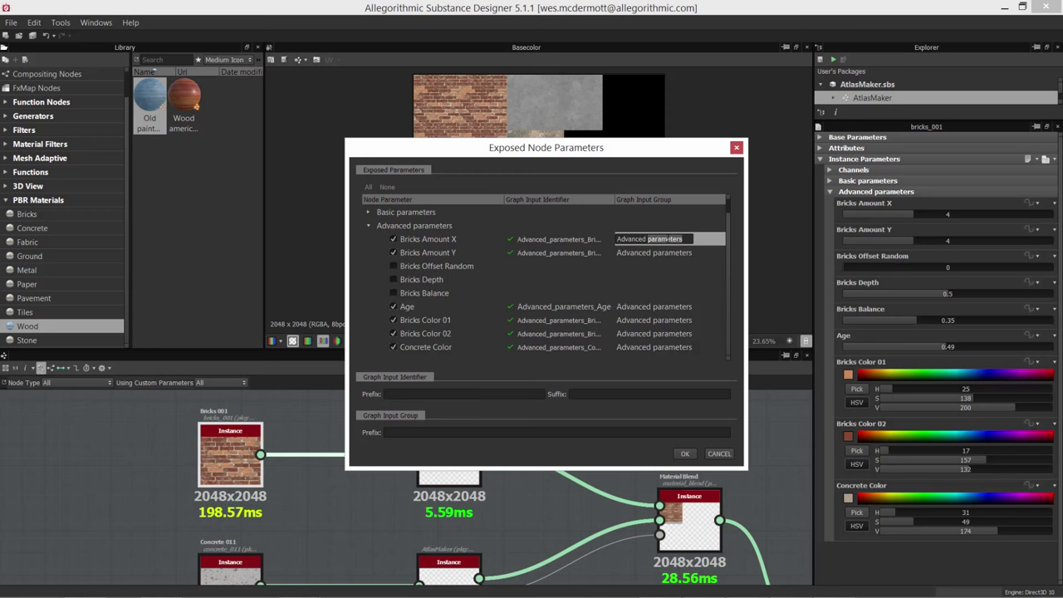
key(BackSpace)
text(Brick)
key(Return)
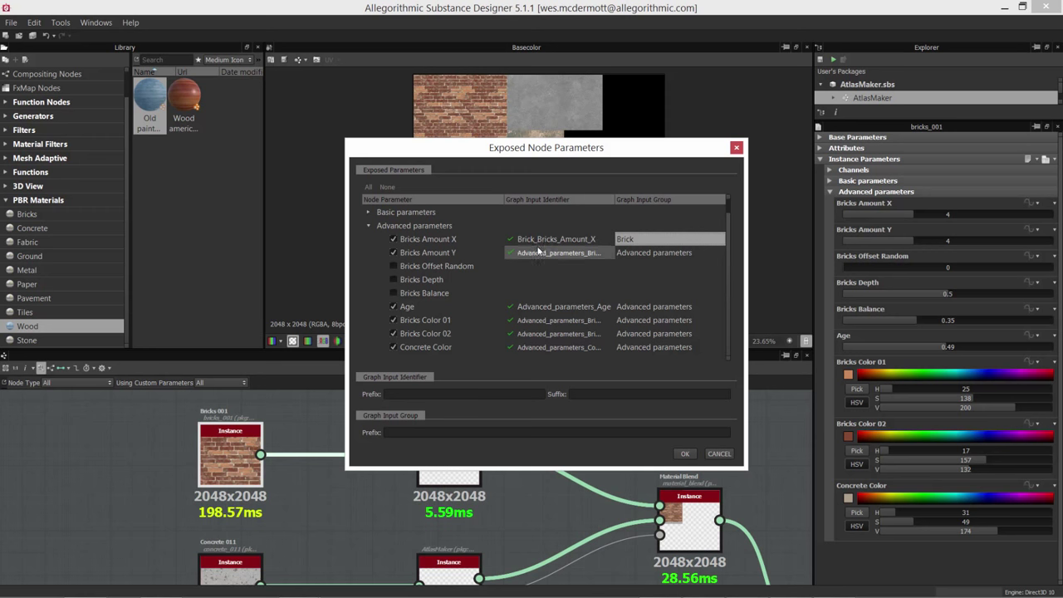
double_click(633, 239)
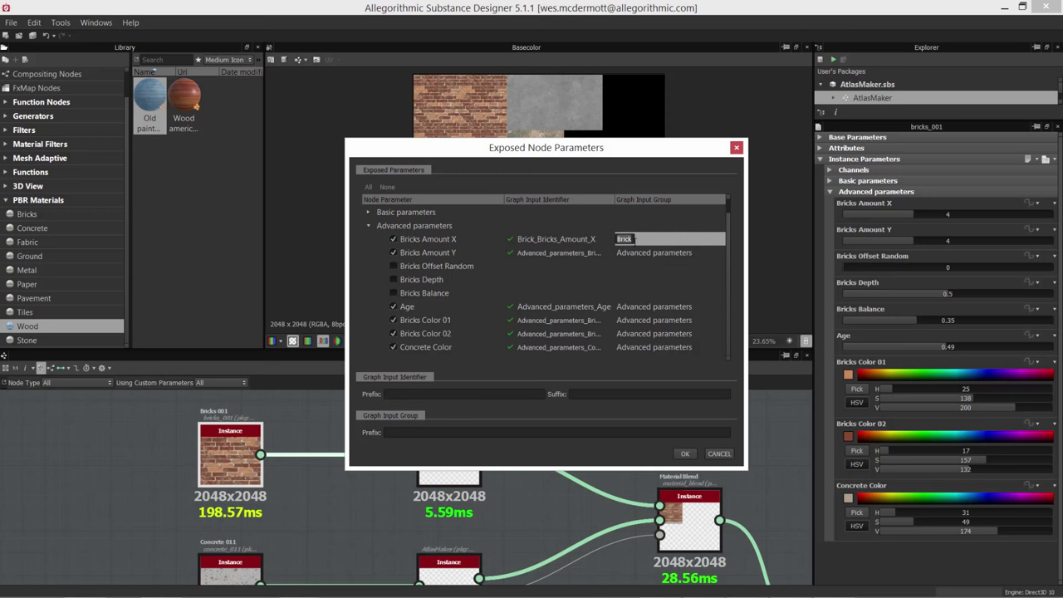
double_click(635, 252)
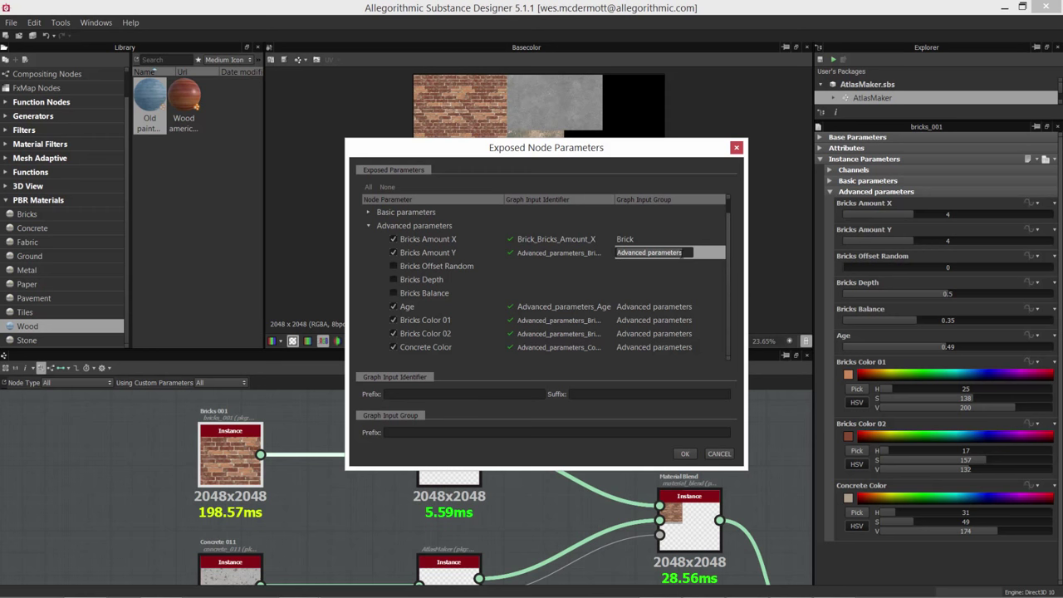
text(Brick)
Set the graph input group of Age, Bricks Color 01, Bricks Color 02 and Concrete Color to Brick
double_click(656, 306)
text(Brick)
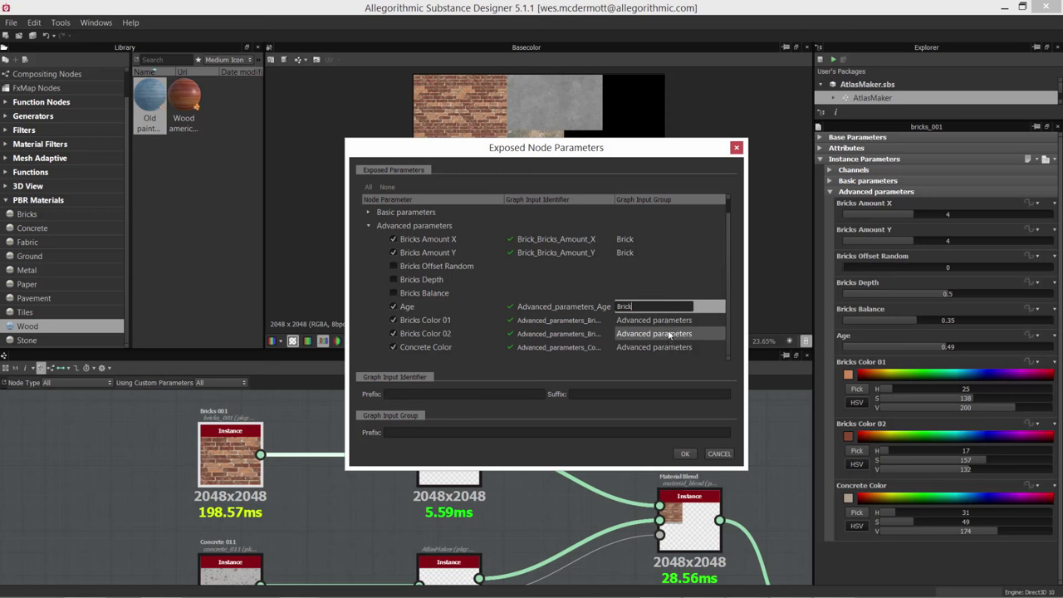
key(Tab)
text(Brick)
key(Tab)
text(Brick)
key(Tab)
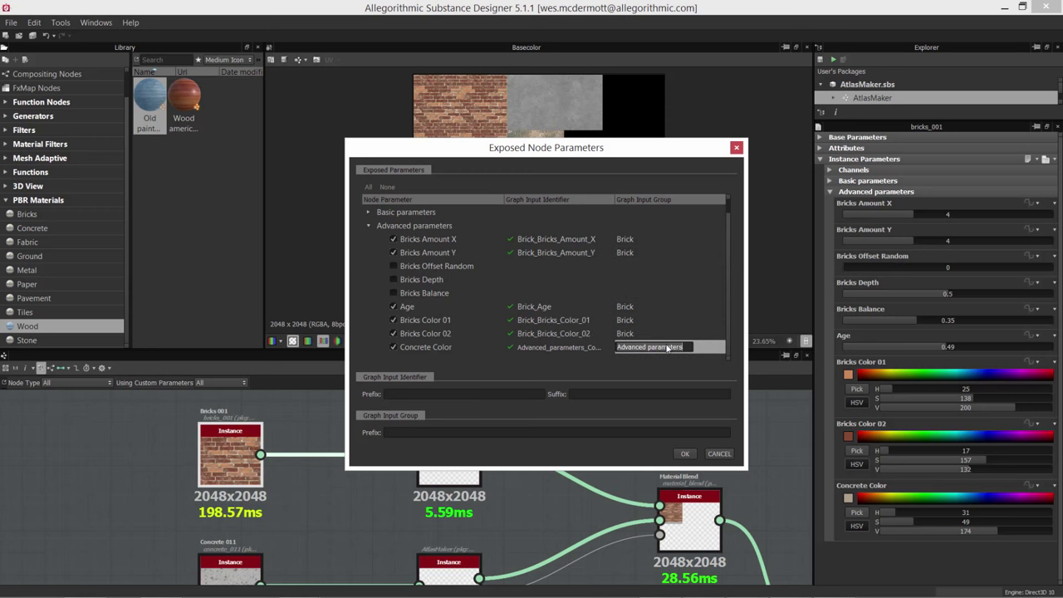
text(Brick)
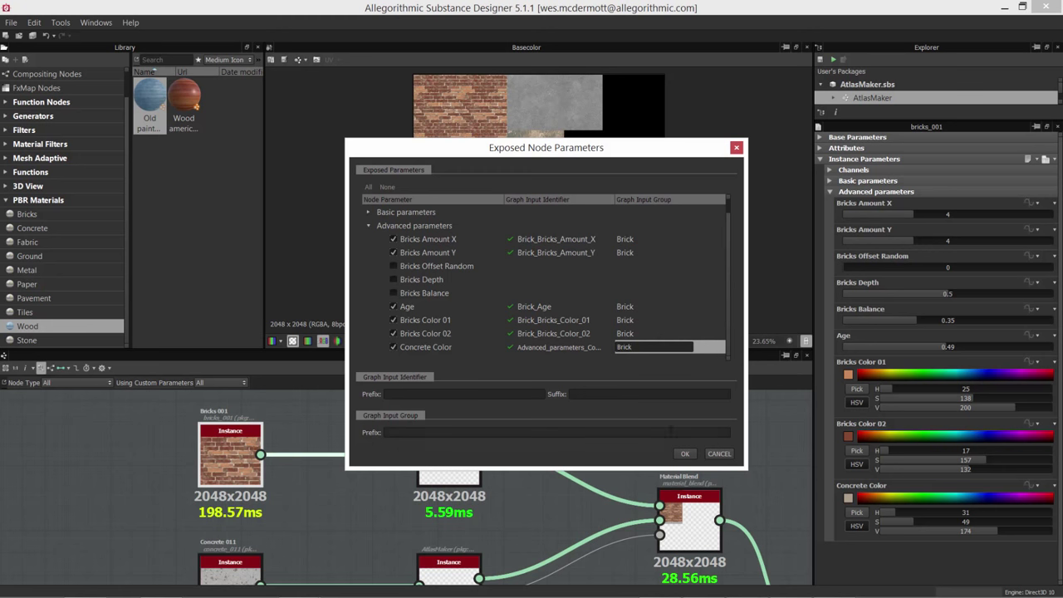
Apply the exposed brick parameters and deselect the node to show the graph's own input parameters
double_click(672, 334)
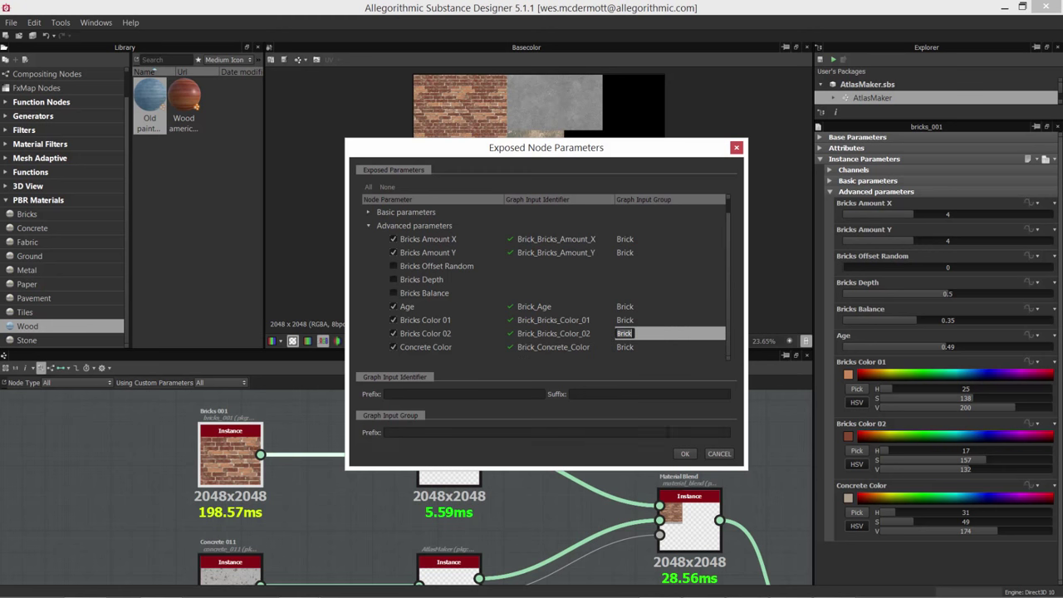
click(684, 454)
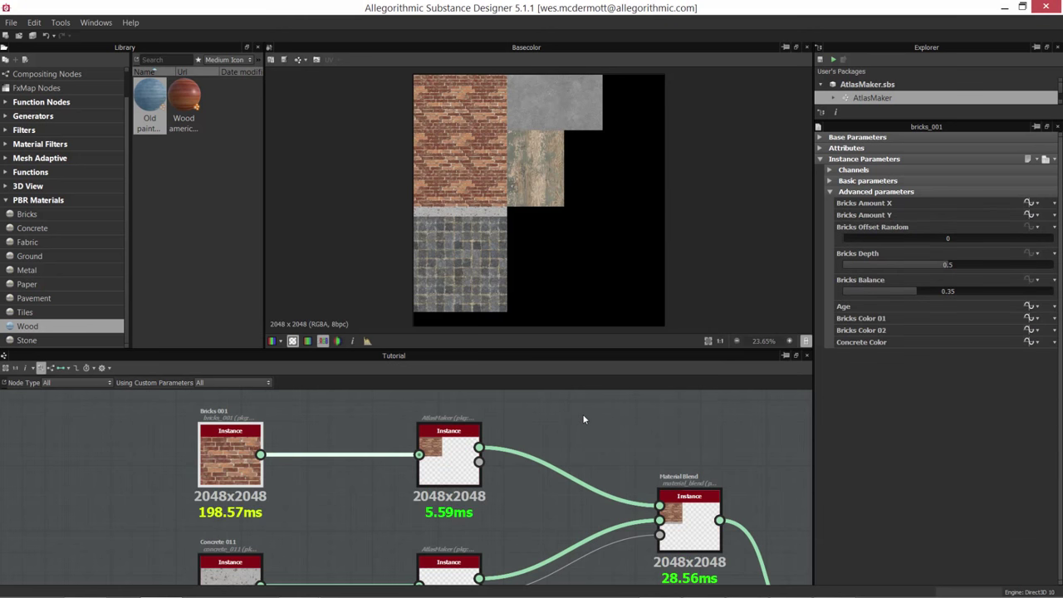
click(583, 419)
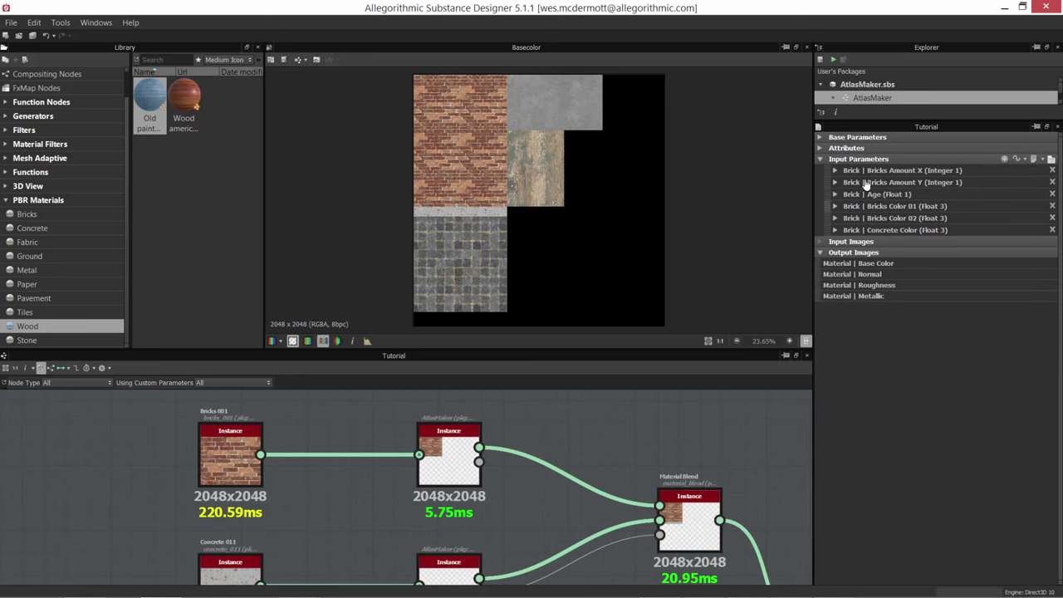
middle_drag(508, 491, 498, 437)
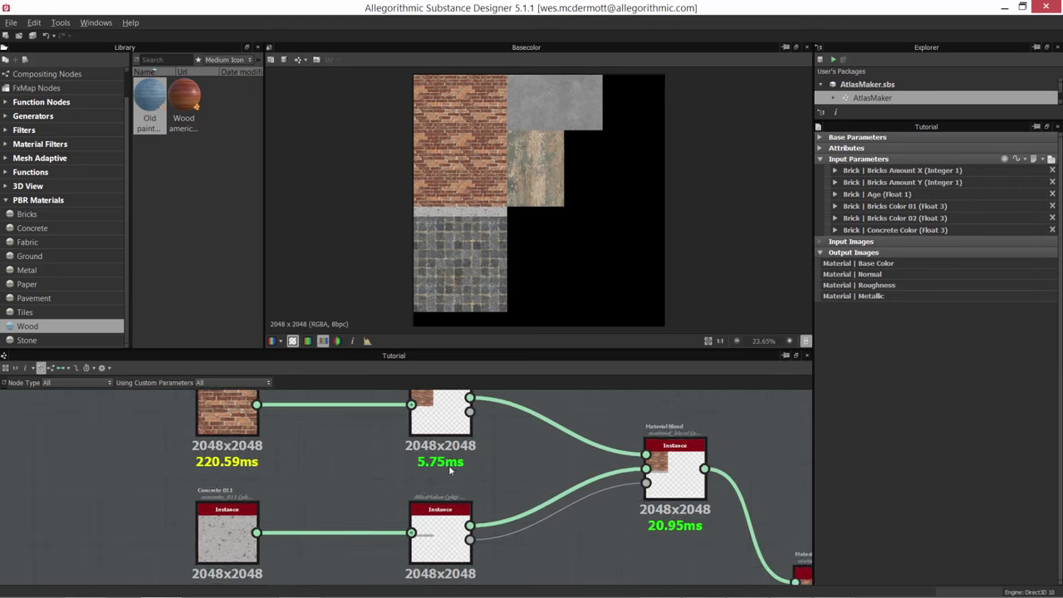
scroll(448, 464, down, 2)
click(220, 509)
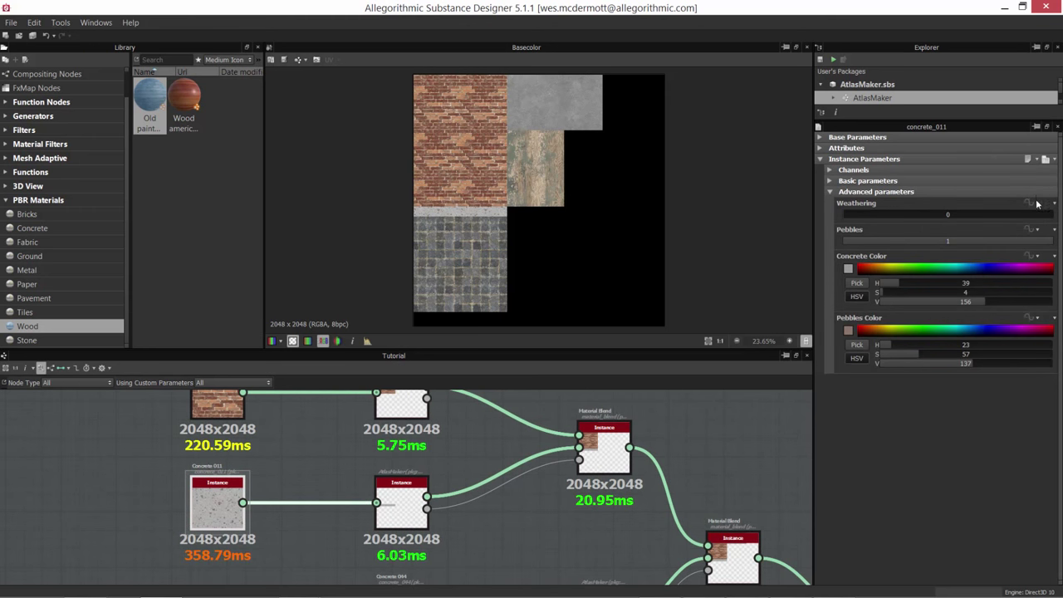
click(1055, 160)
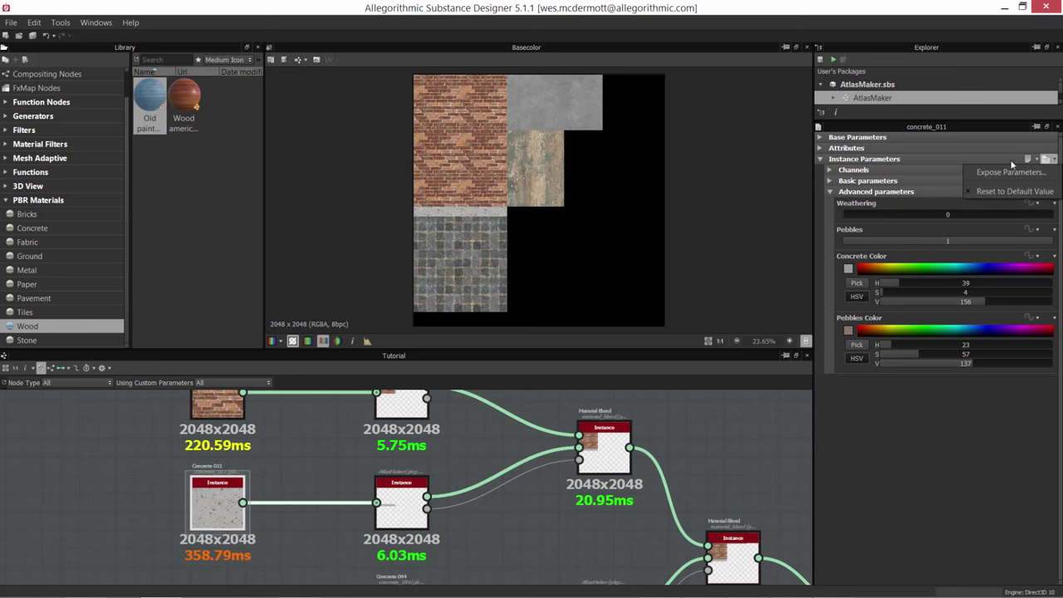
click(585, 536)
Select the Concrete pavement node and open the Expose Parameters dialog for its instance parameters
scroll(573, 481, down, 1)
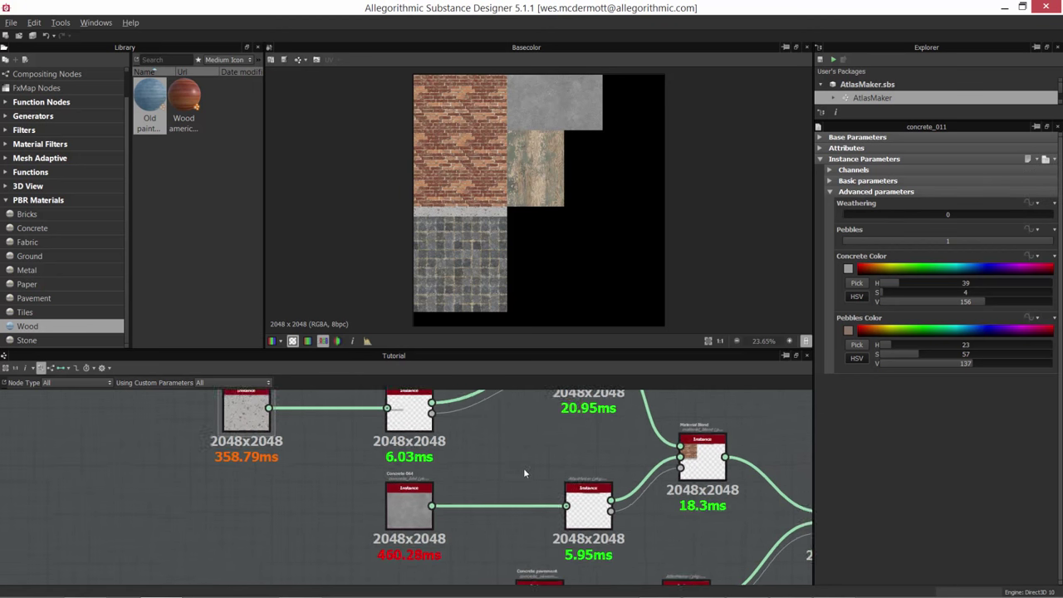
middle_drag(523, 467, 454, 423)
middle_drag(547, 515, 419, 471)
scroll(505, 491, down, 1)
scroll(419, 475, up, 3)
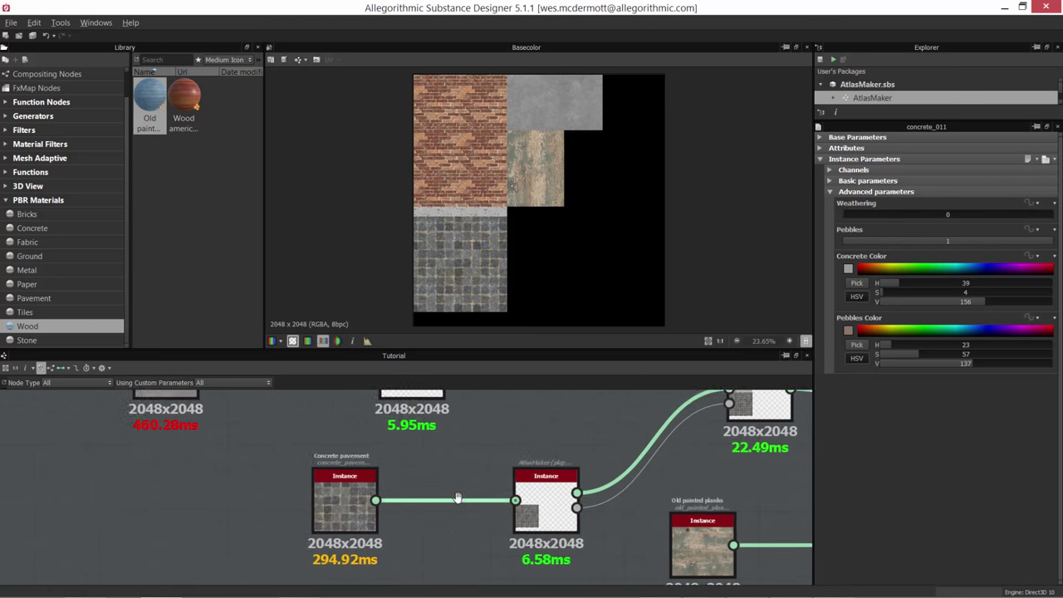
click(301, 475)
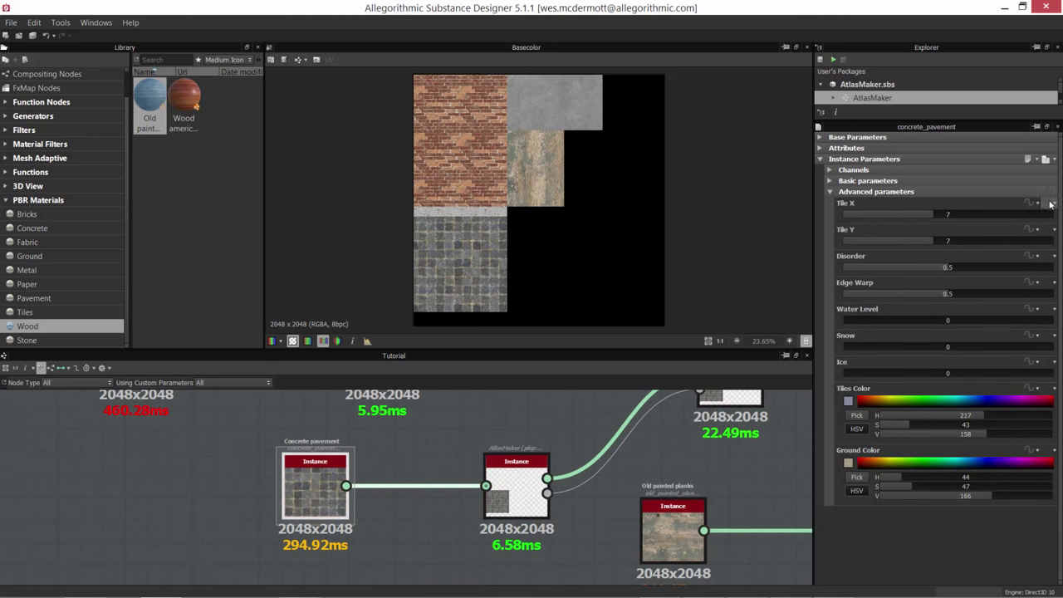
click(1049, 160)
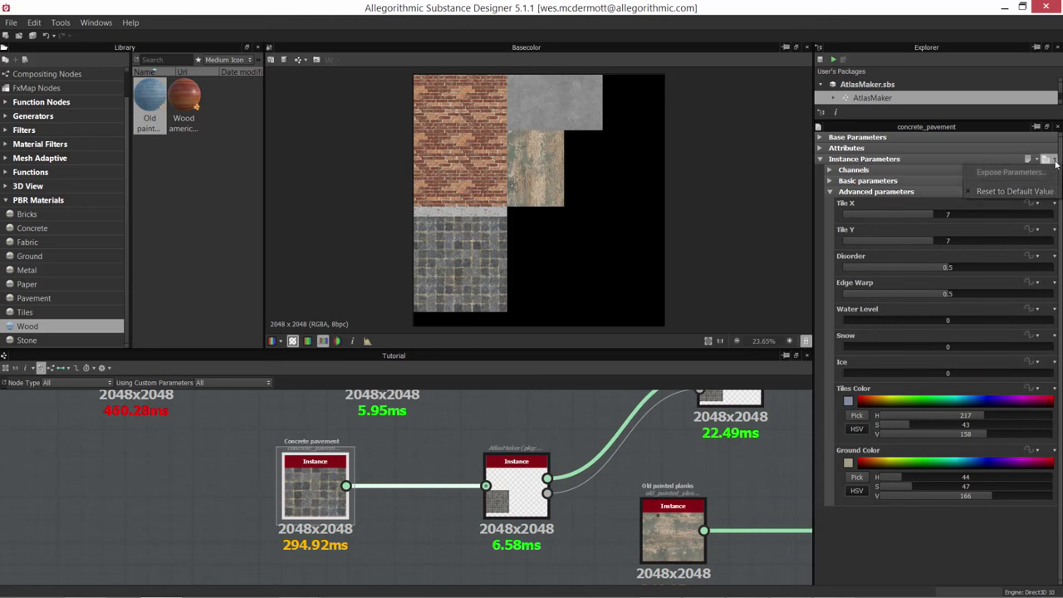
click(1007, 173)
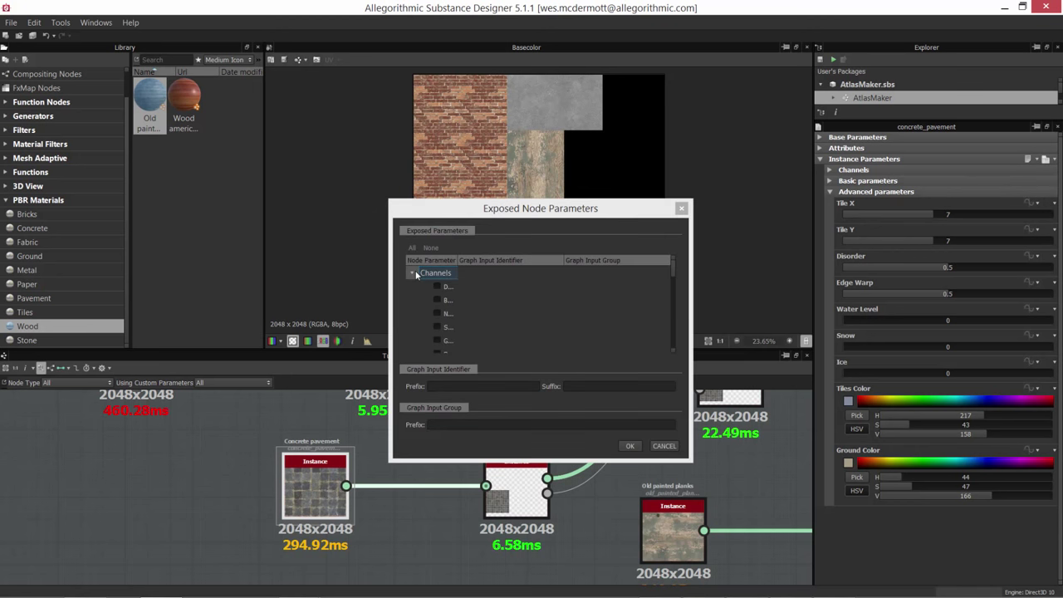
Collapse the Channels and Basic parameters groups, and enlarge the dialog and its Node Parameter column until the advanced parameter names are readable
click(413, 273)
click(412, 286)
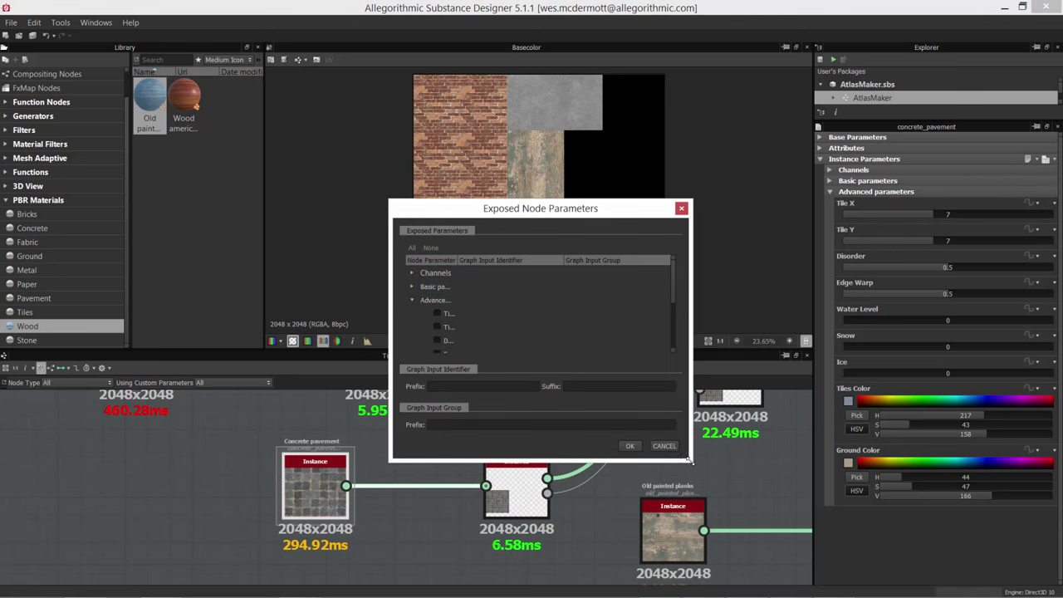
drag(690, 461, 812, 552)
drag(460, 259, 593, 261)
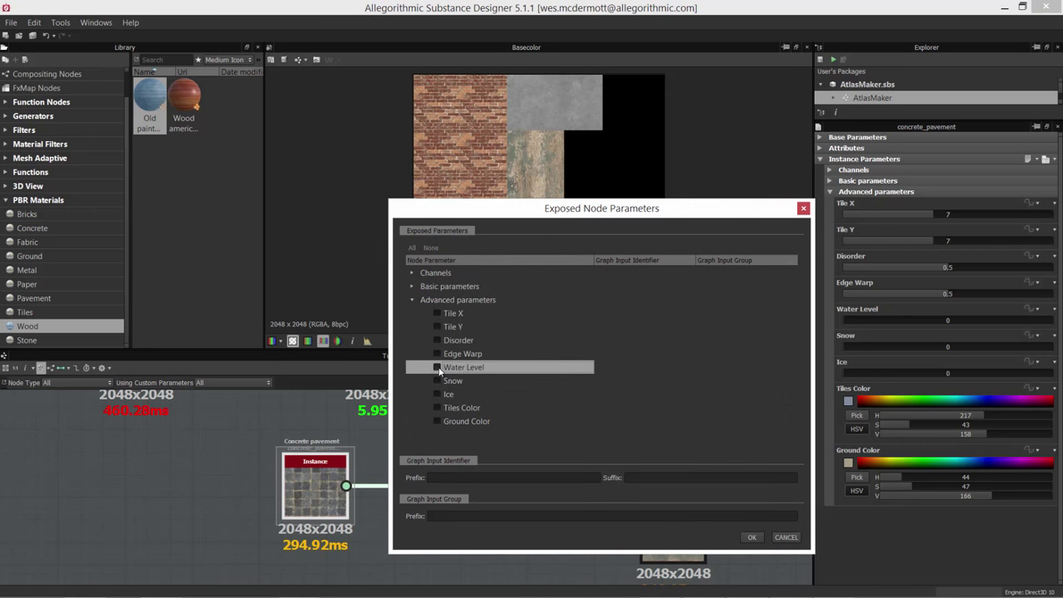
Mark the pavement's Water Level, Tiles Color and Ground Color for exposure
click(435, 367)
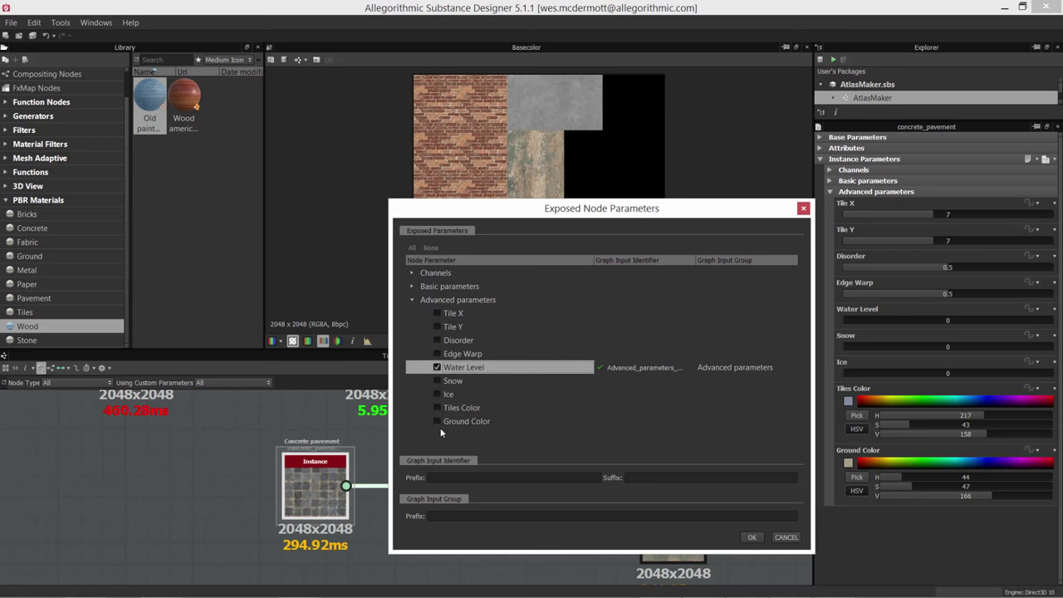
click(437, 407)
click(437, 421)
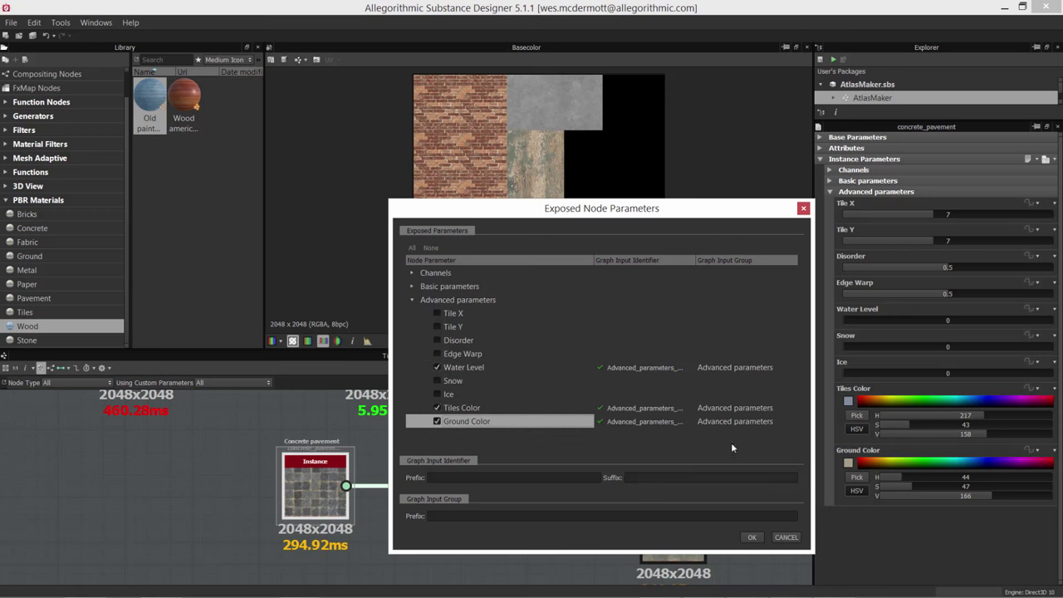
Set the graph input group of Water Level, Tiles Color and Ground Color to Concrete
double_click(746, 367)
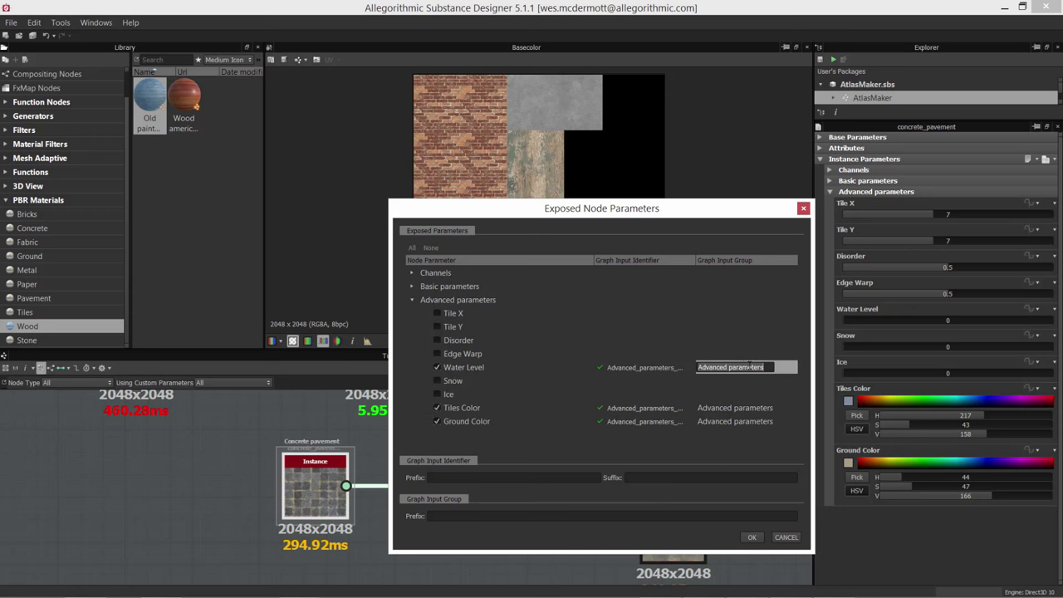
text(Concrete)
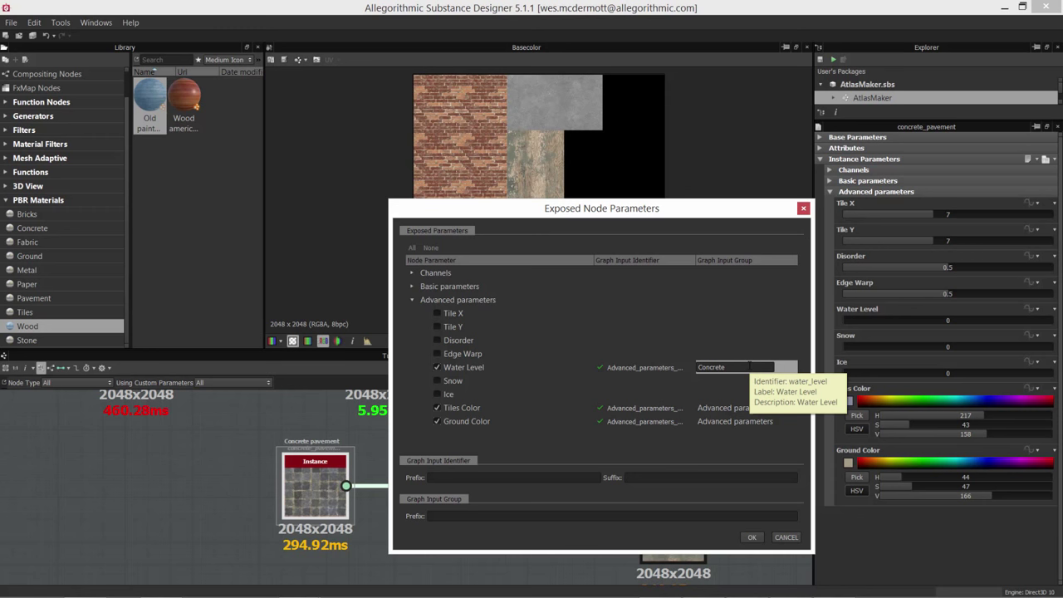
double_click(712, 367)
key(ctrl+c)
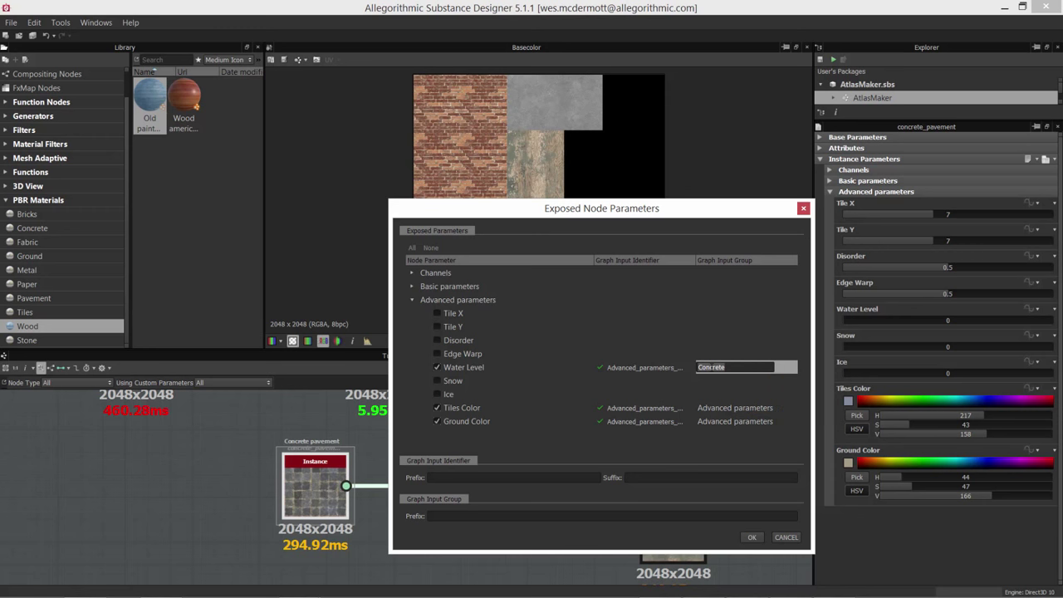
double_click(731, 408)
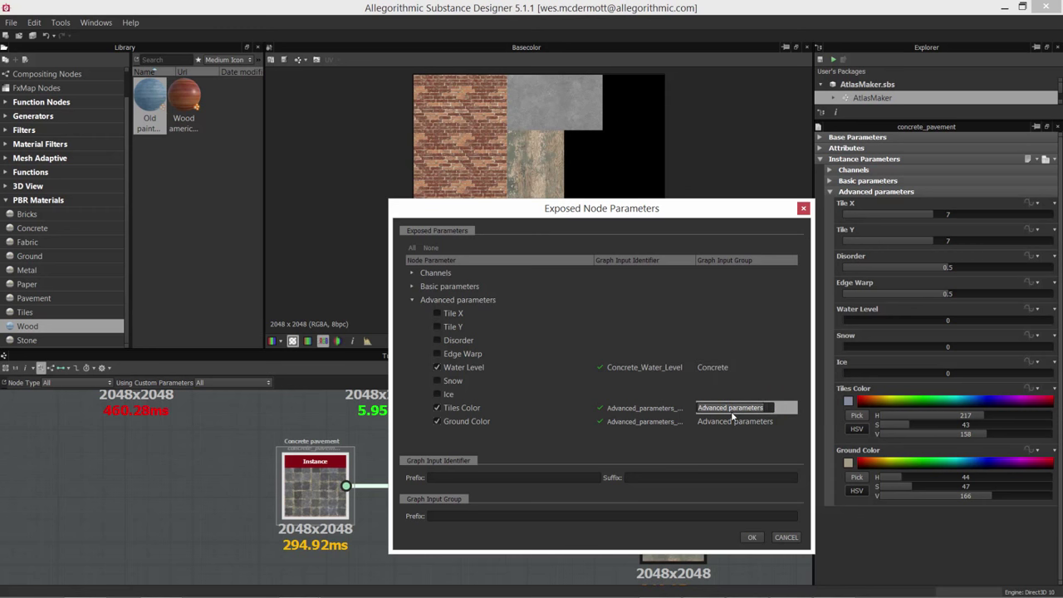
key(ctrl+v)
double_click(732, 421)
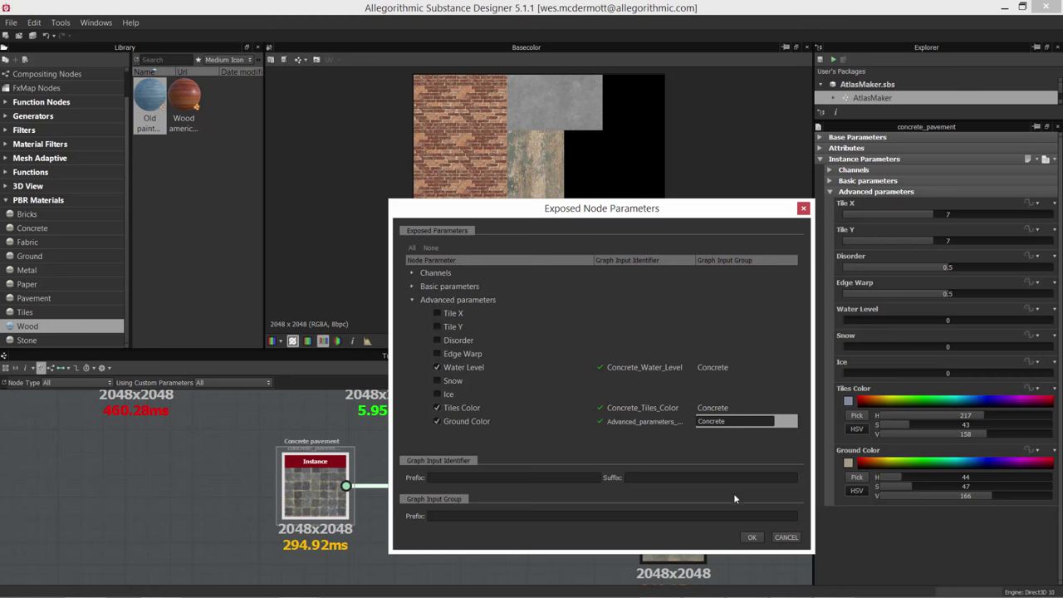
key(Return)
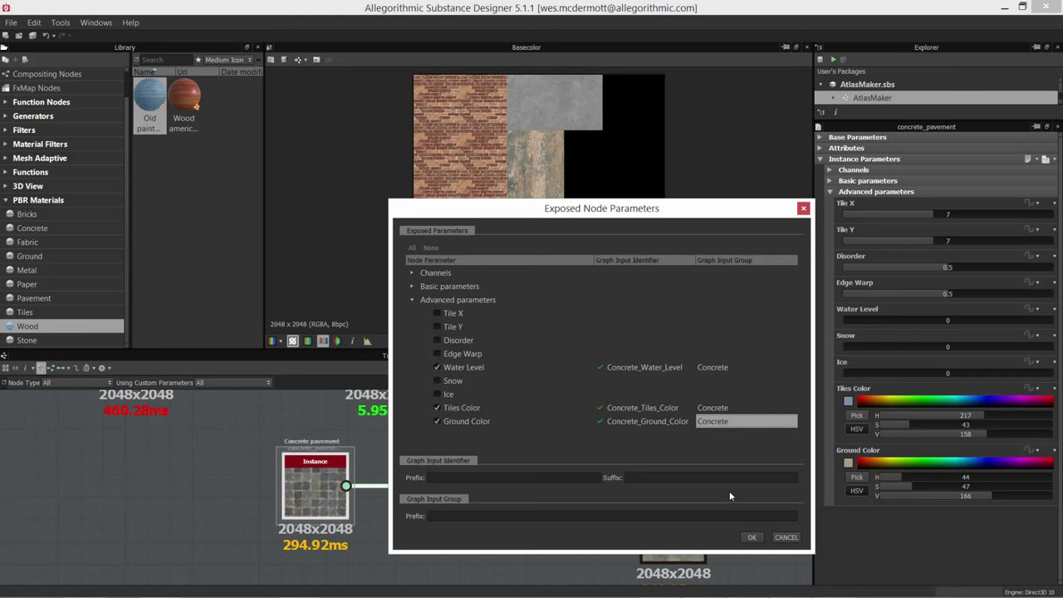
Confirm the exposure of the pavement parameters and display the graph's own properties
click(750, 537)
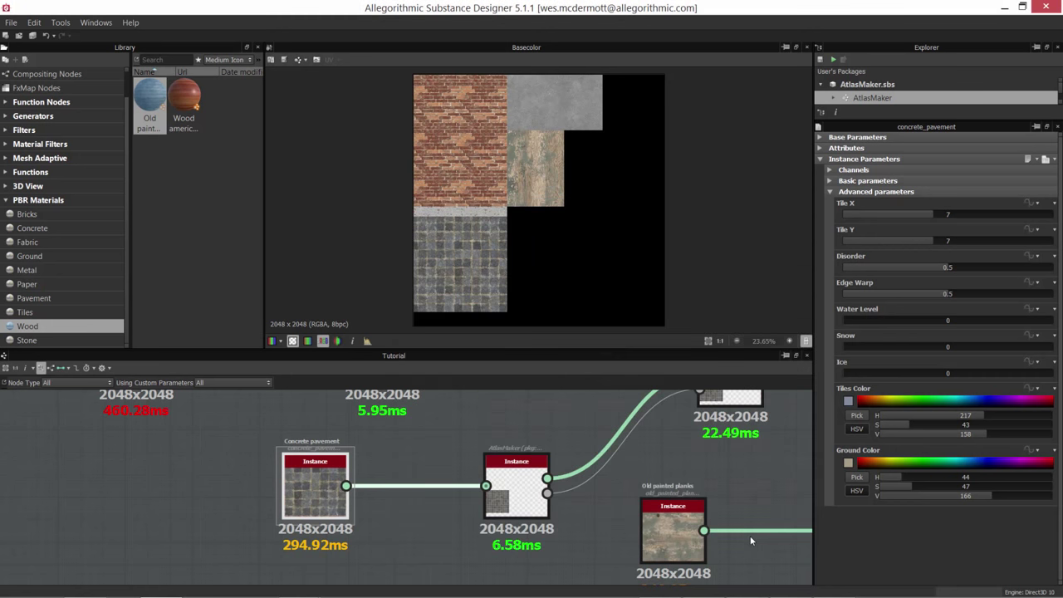
click(741, 481)
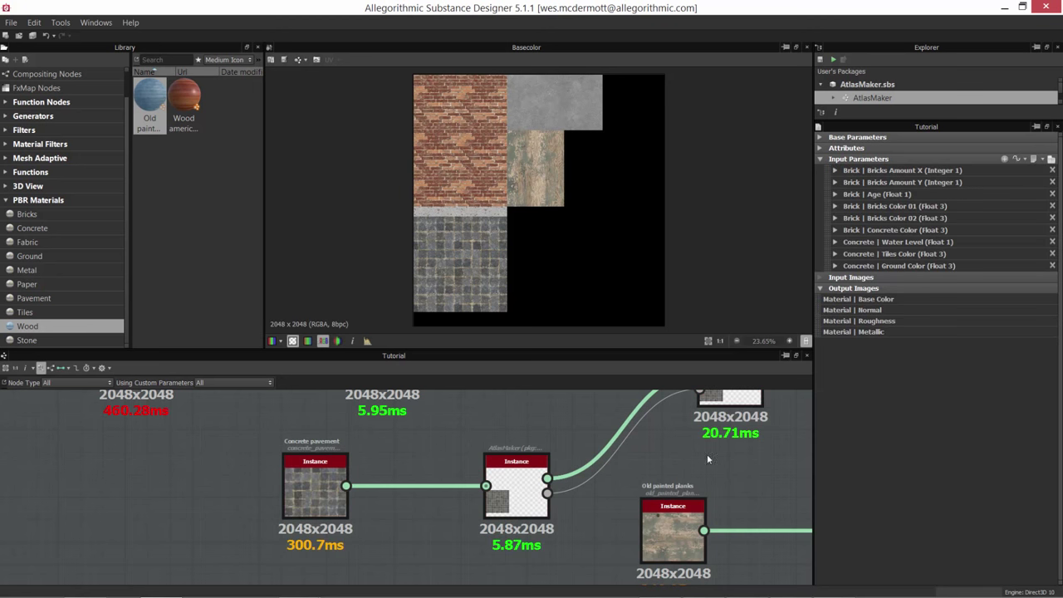
Expand the graph's Base Parameters and make its Output Size relative to the parent
scroll(501, 437, down, 6)
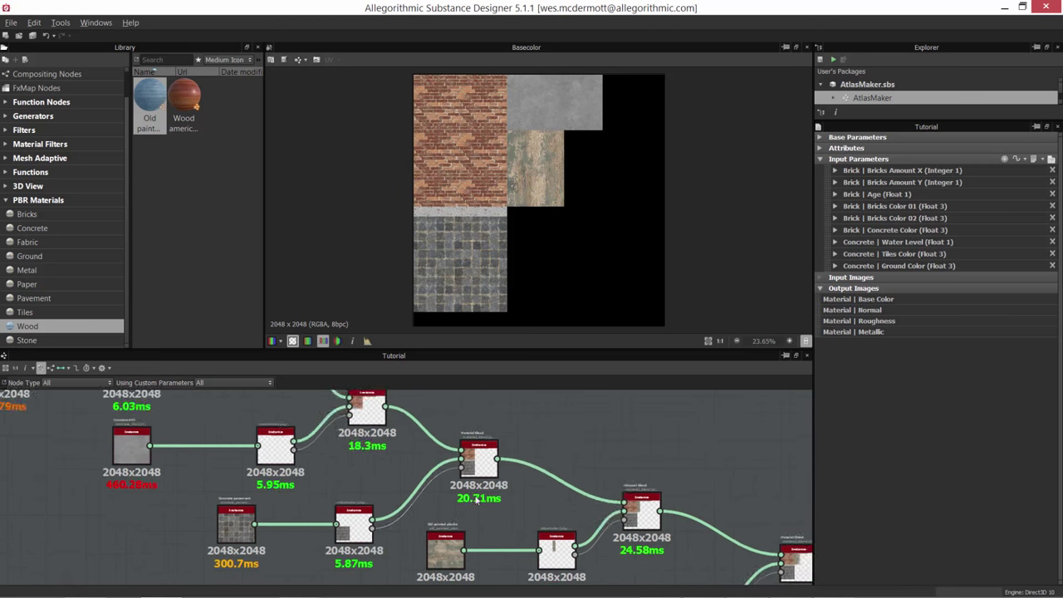
middle_drag(590, 513, 317, 453)
scroll(486, 485, up, 1)
middle_drag(490, 486, 553, 508)
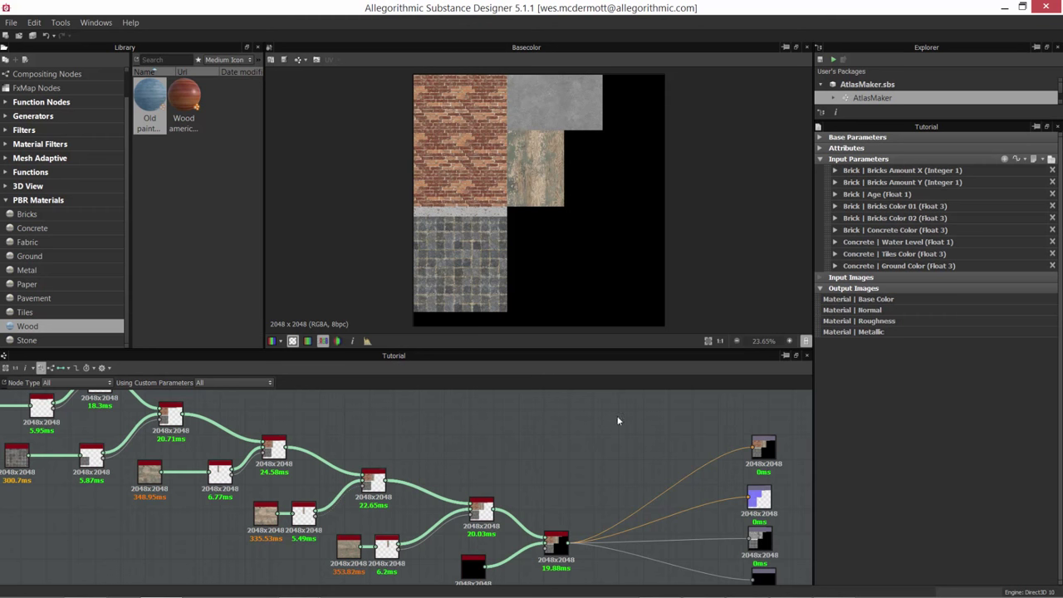
click(820, 137)
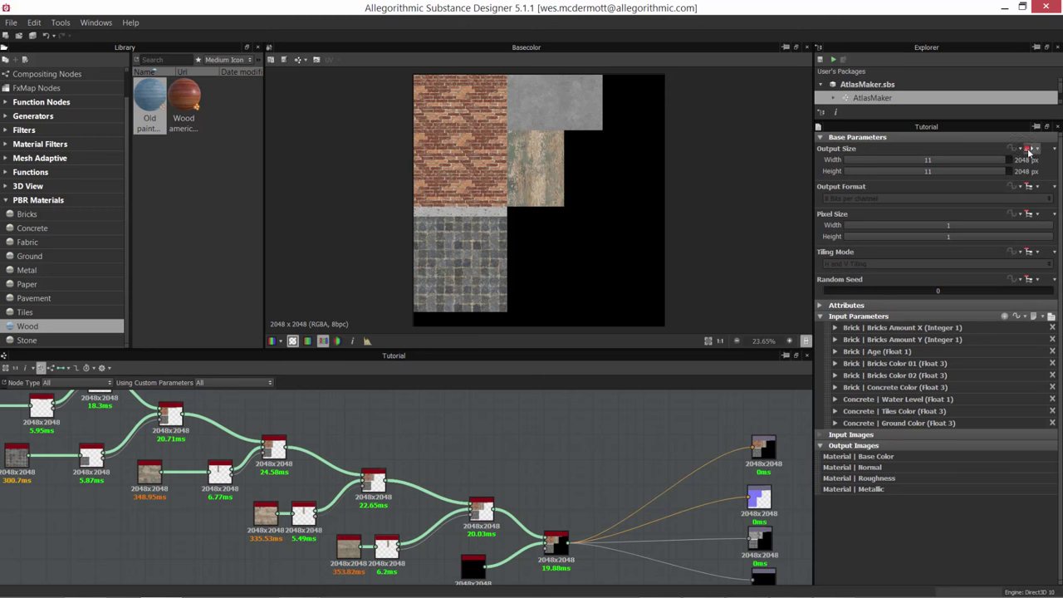
click(1028, 151)
click(1013, 167)
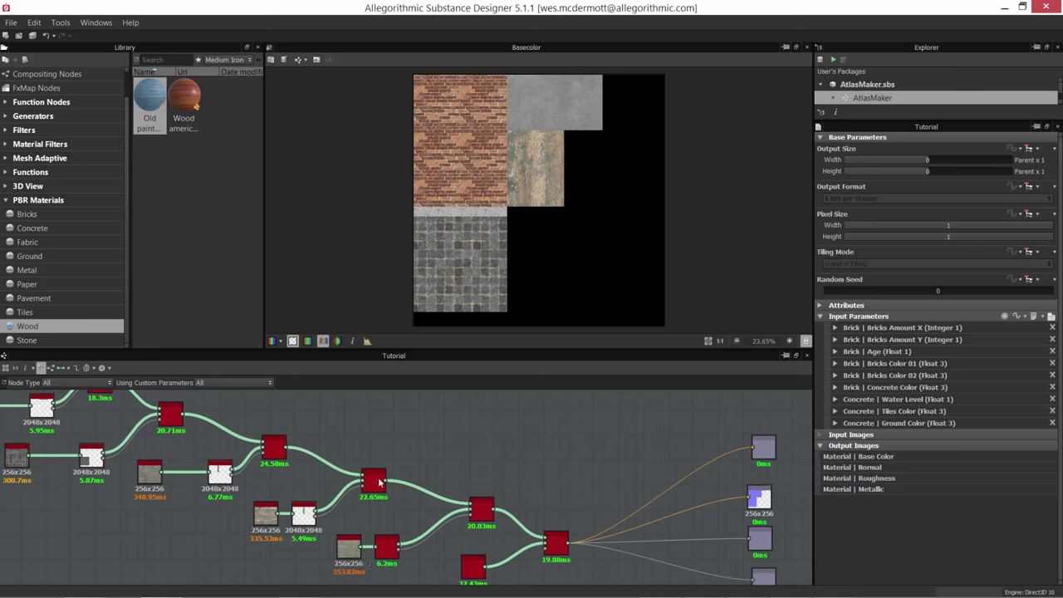
Enlarge the Explorer's package list, select the Atlas_Demo.sbs package and save it
scroll(534, 220, up, 10)
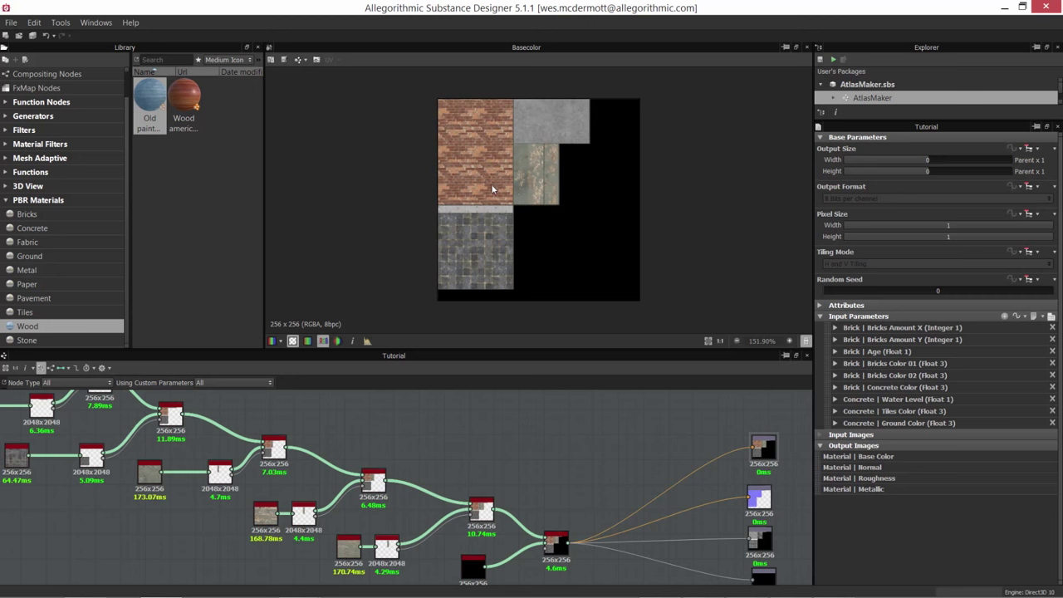
scroll(466, 174, down, 1)
scroll(552, 439, down, 2)
middle_drag(573, 514, 586, 541)
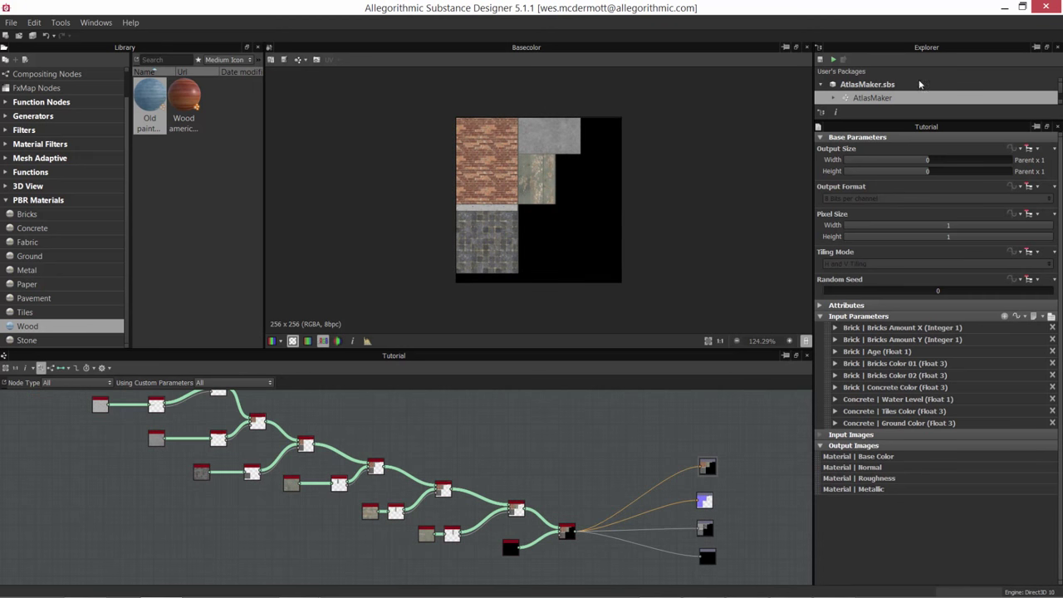
click(862, 85)
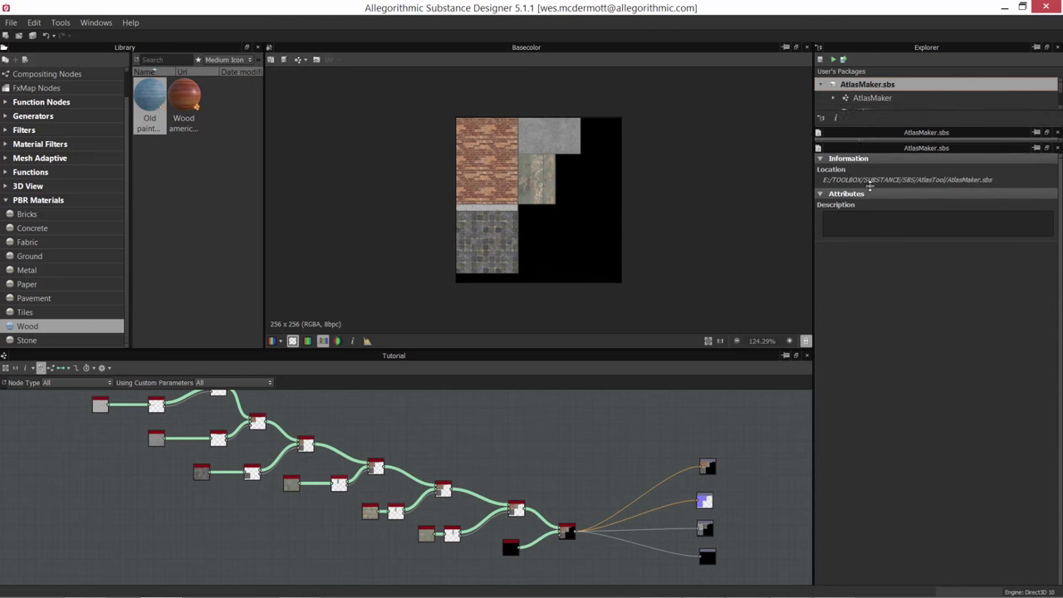
click(872, 126)
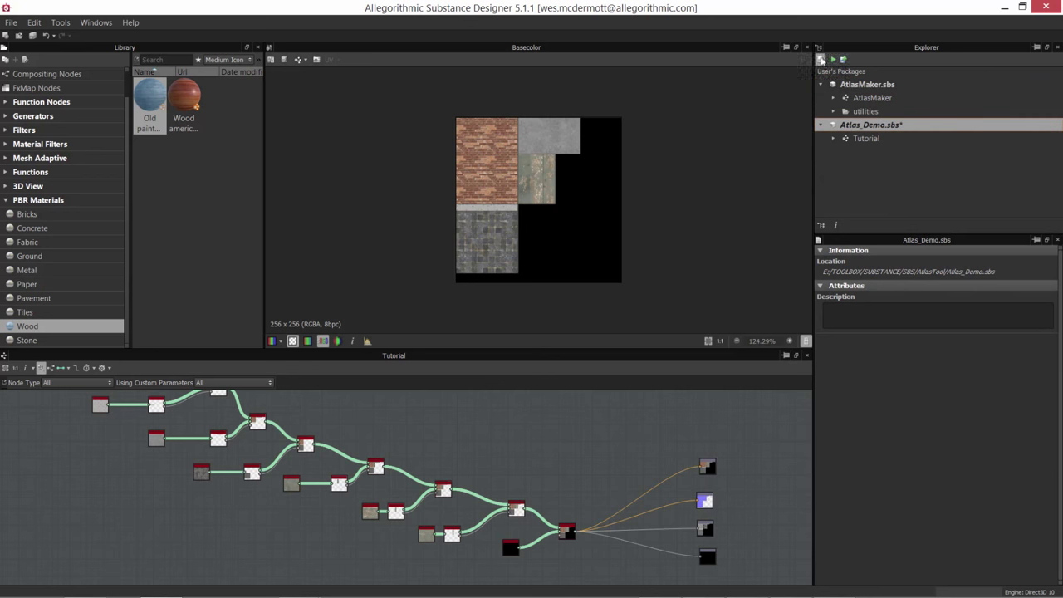
click(820, 60)
Publish the package to the Desktop as Atlas_Demo.sbsar, replacing the existing archive and keeping Output size and Random seed exposed
click(843, 60)
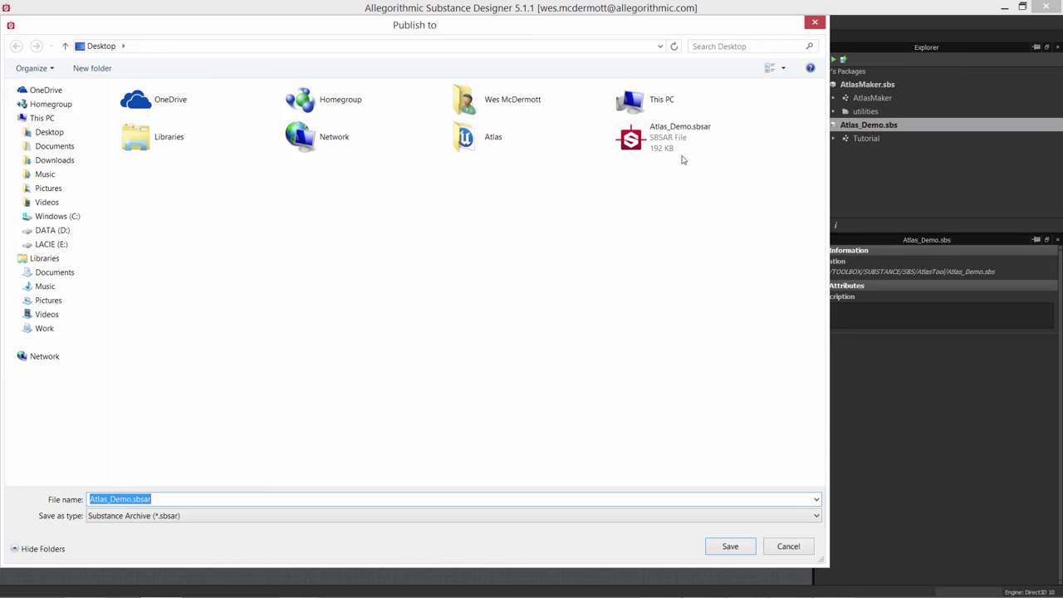
click(729, 547)
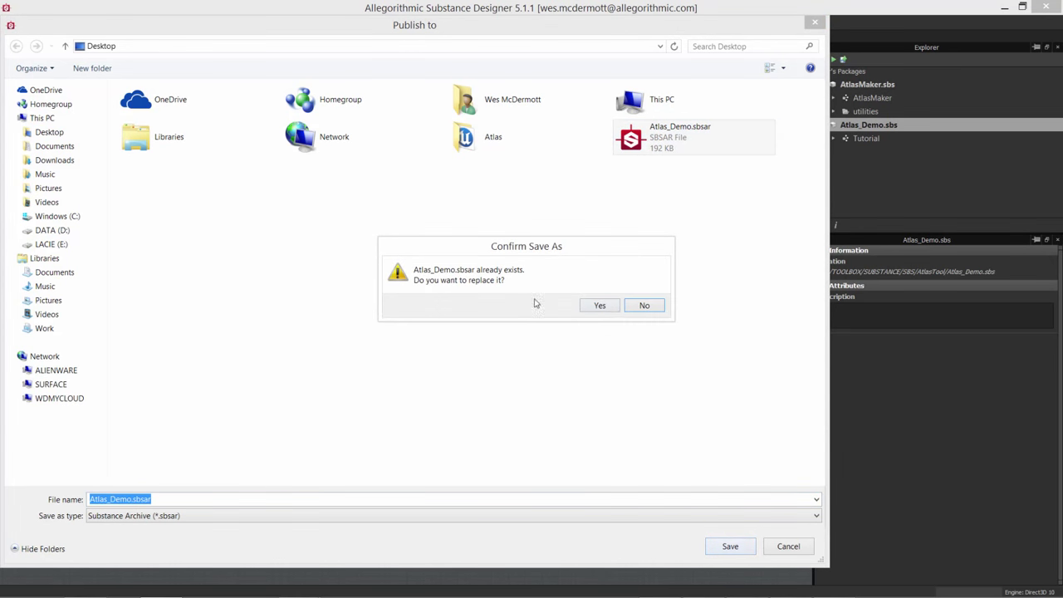
click(614, 309)
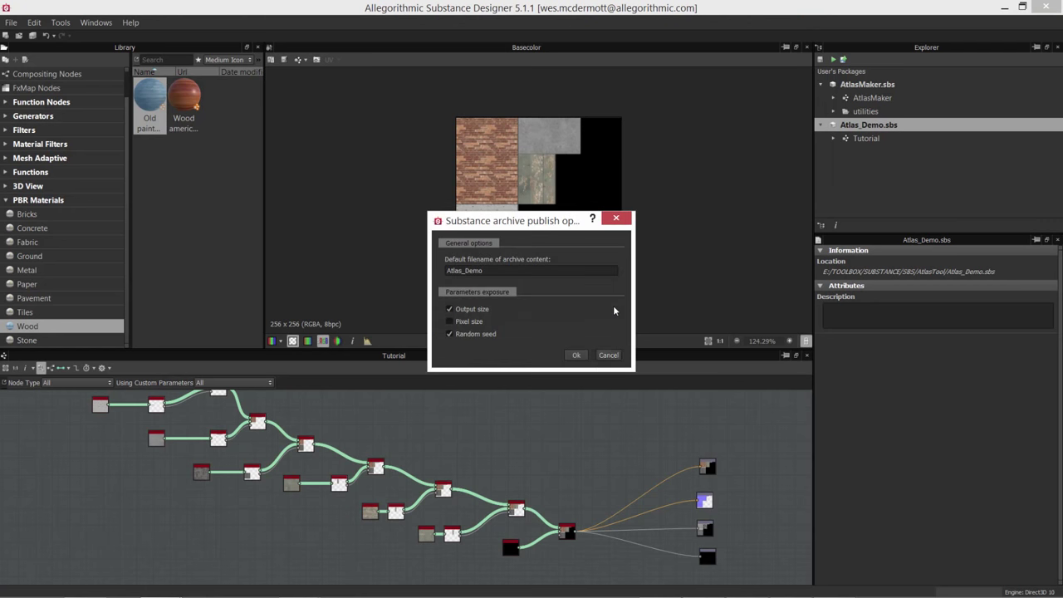
click(576, 355)
Make the graph's Output Size absolute and set it to 2048 × 2048 px
scroll(560, 451, down, 2)
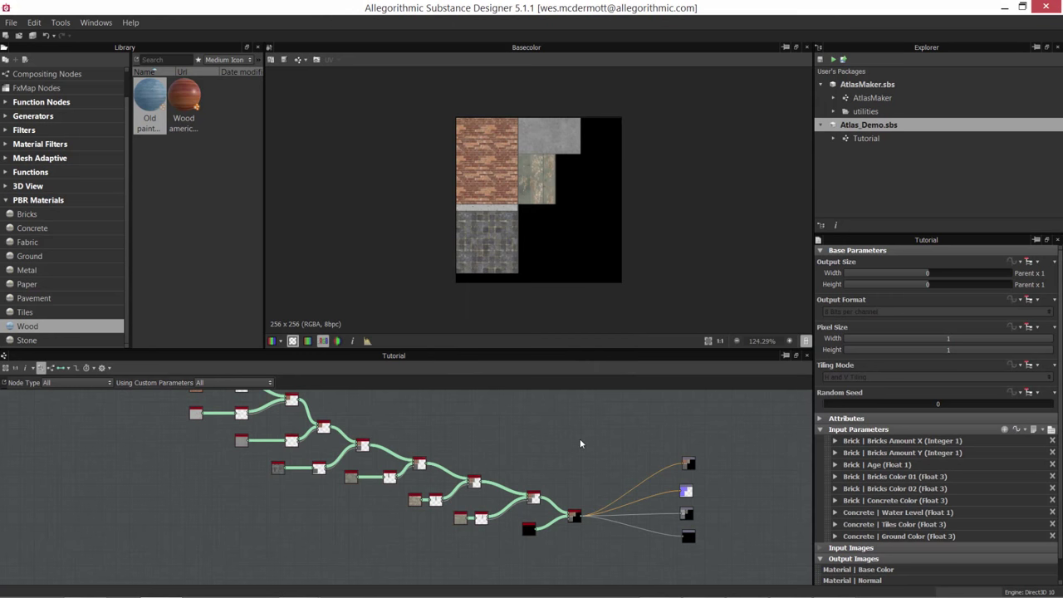
click(1035, 261)
click(1001, 287)
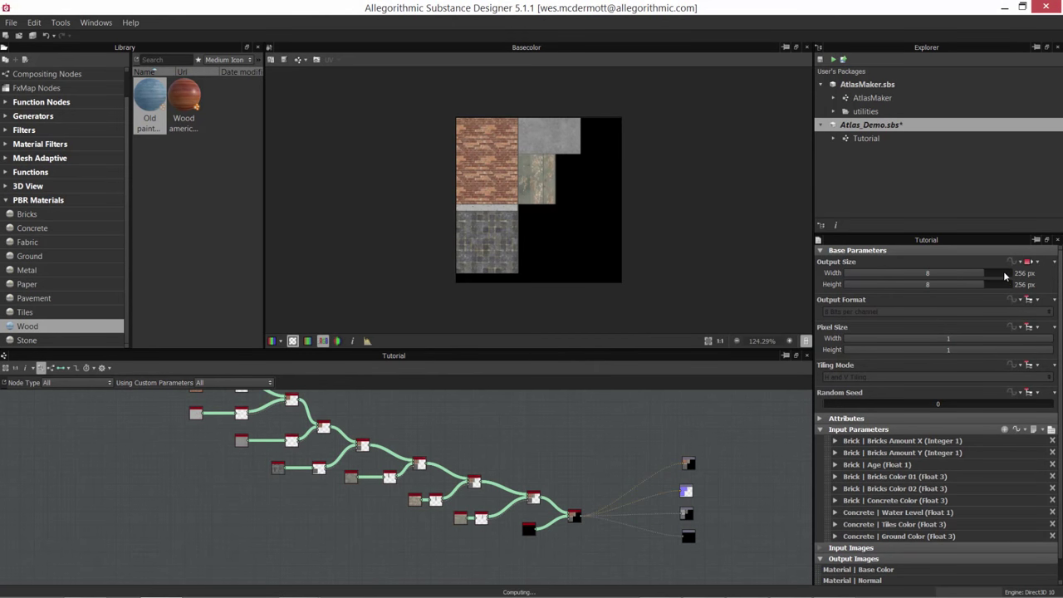
click(1003, 273)
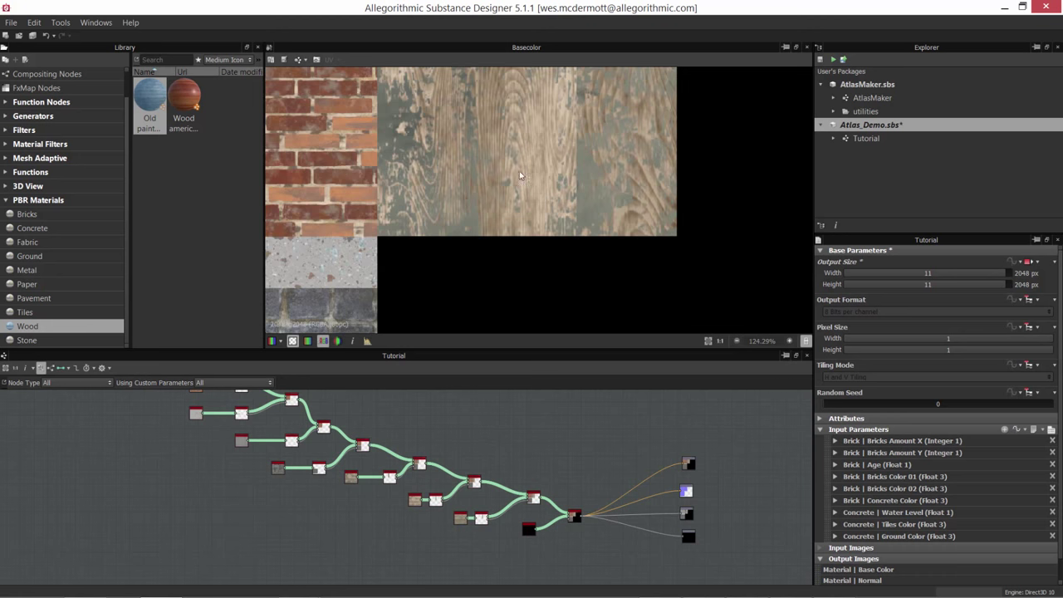
scroll(519, 175, down, 8)
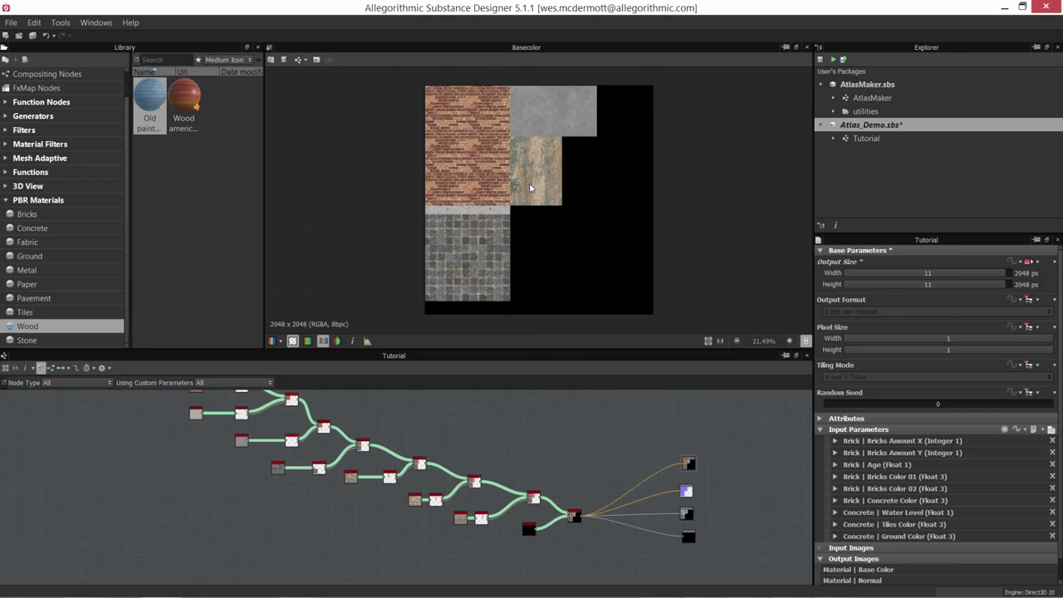
Save the base color atlas image as test.jpg in the AtlasTool outputs folder, overwriting the existing file
click(281, 63)
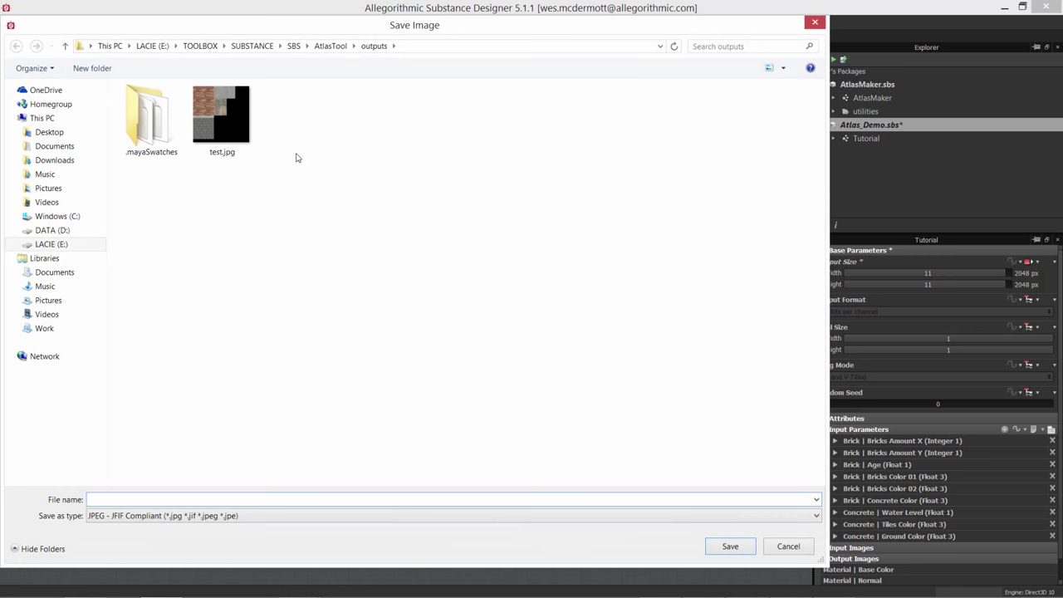
click(204, 104)
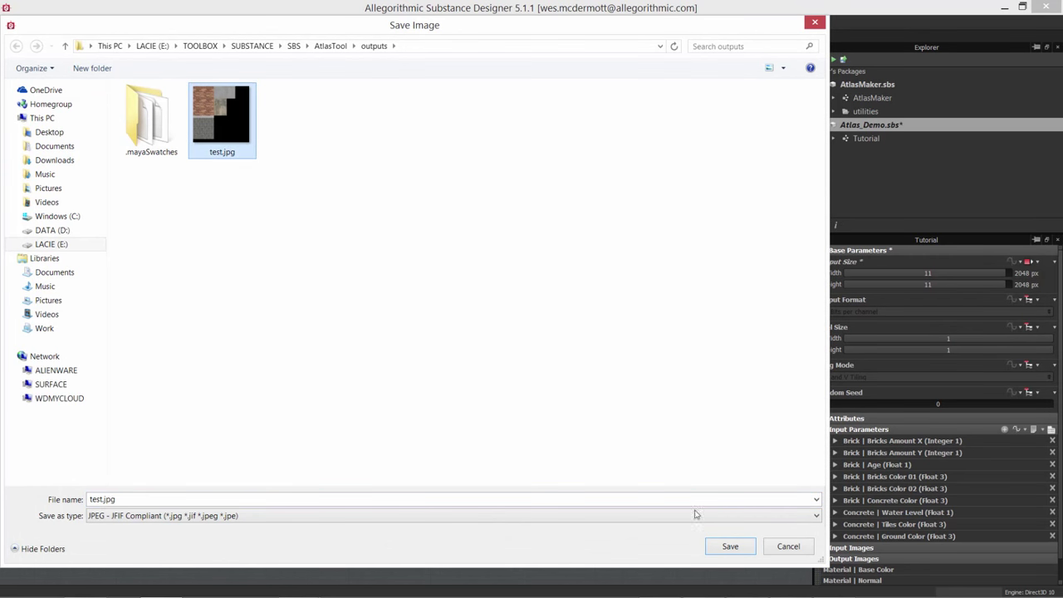
click(730, 545)
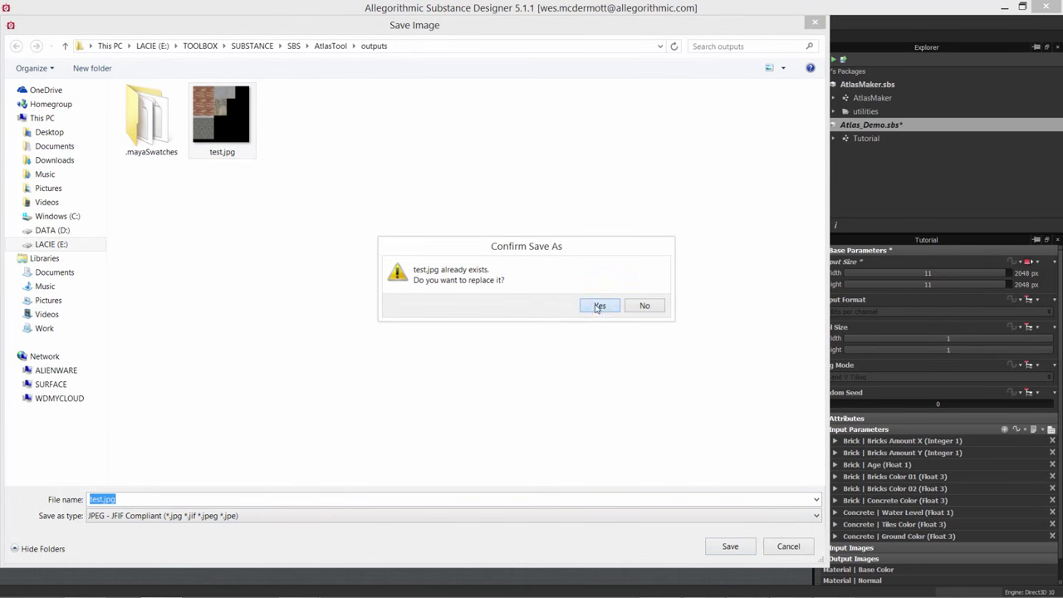
click(600, 305)
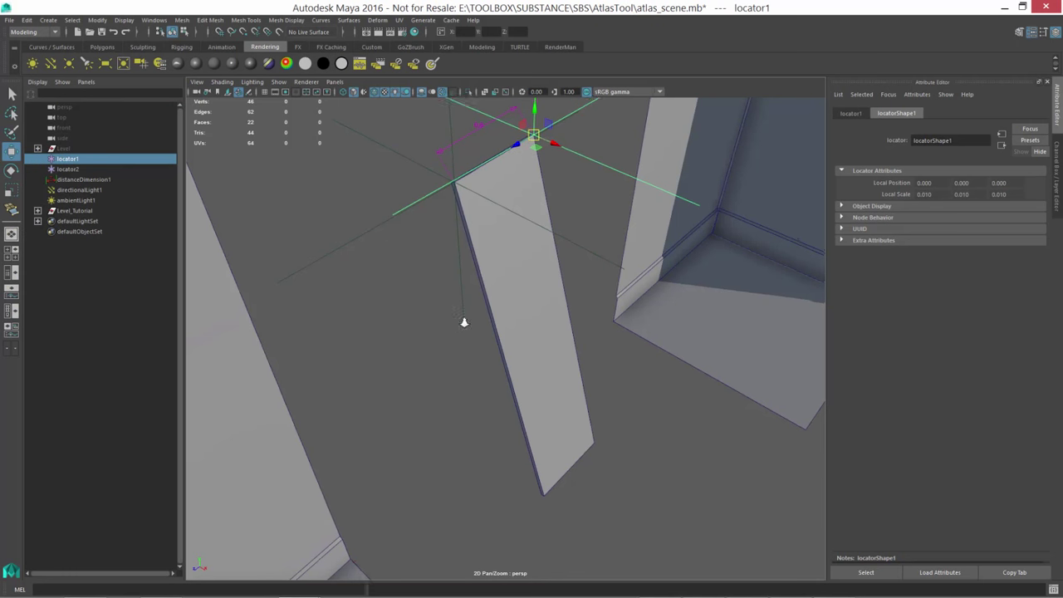
Switch to Maya and view the whole level tile layout in the perspective view with nothing selected
key(a)
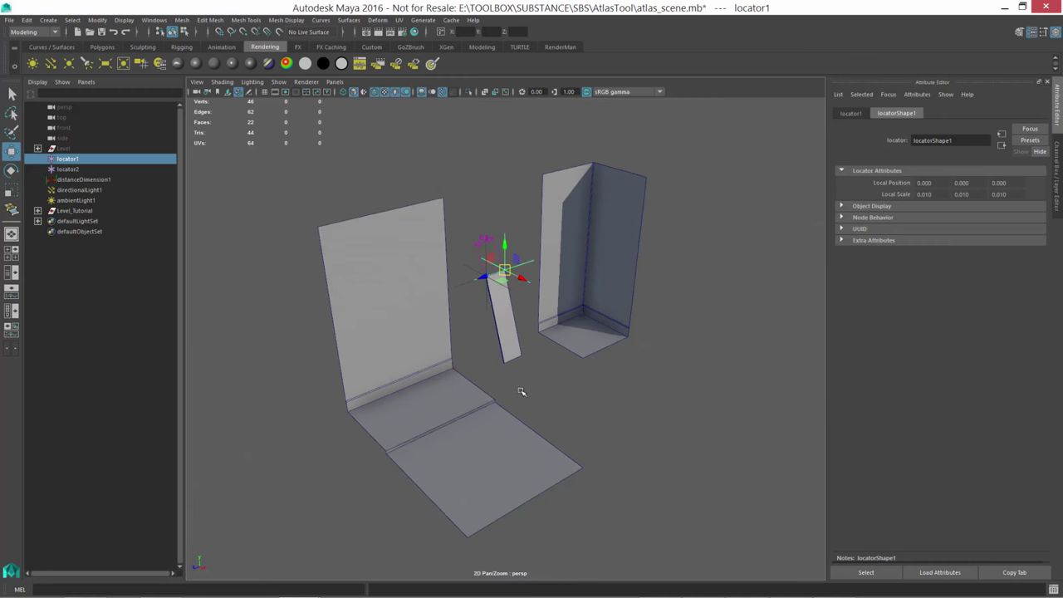
click(518, 455)
click(481, 384)
key(f)
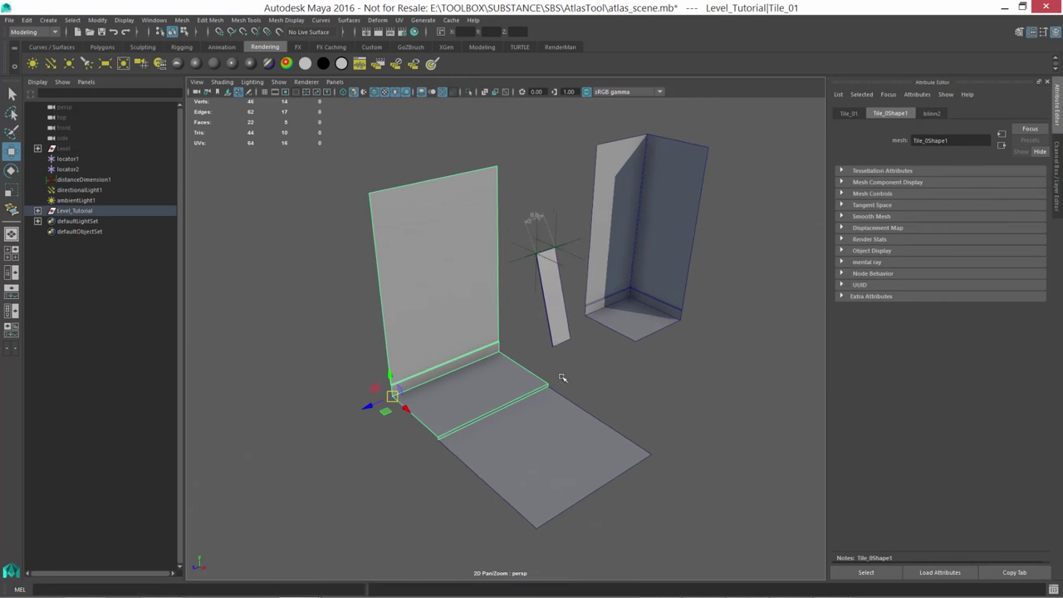
alt+right_drag(353, 327, 207, 278)
alt+middle_drag(342, 332, 389, 340)
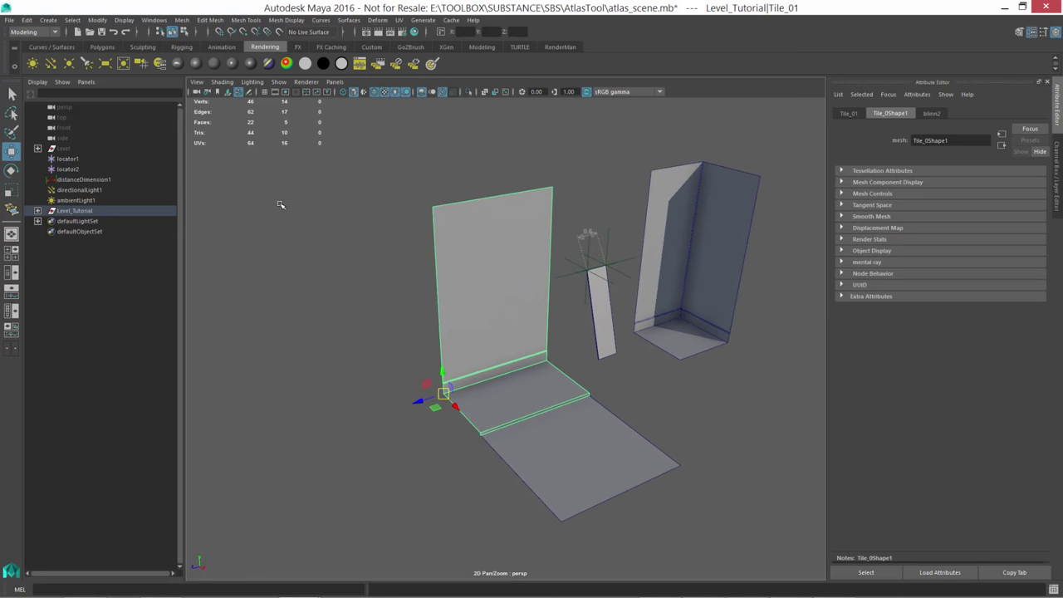
click(141, 266)
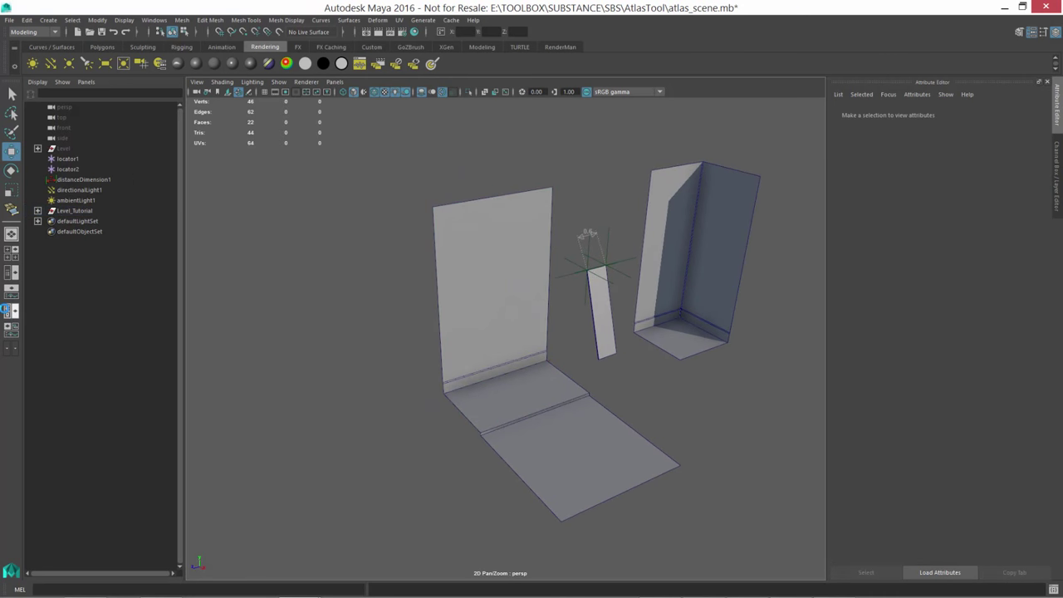
Open the Hypershade layout, close its Property Editor, and load test.jpg as the image of the file1 texture
click(9, 311)
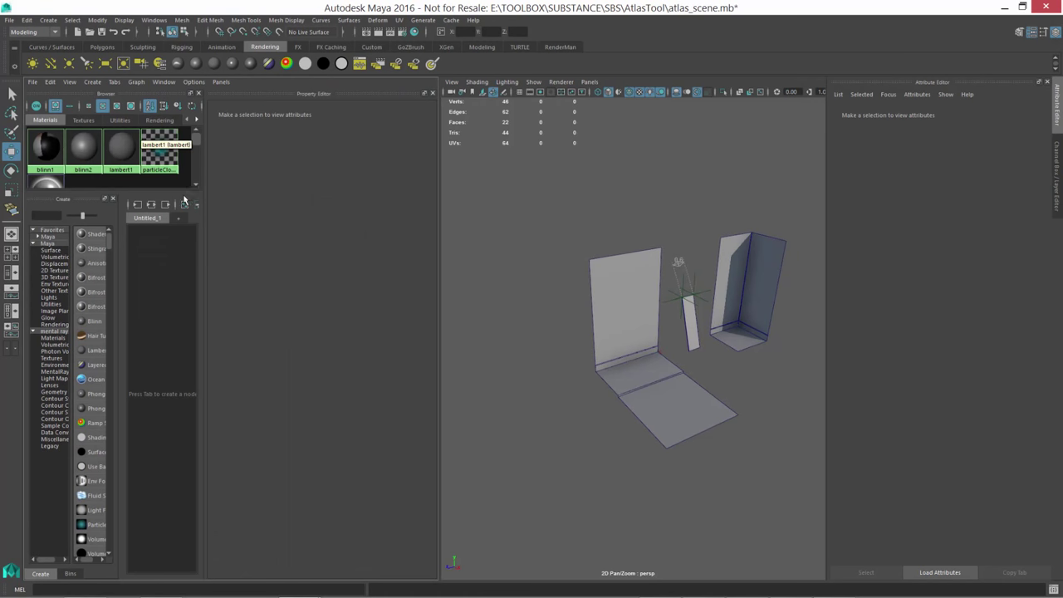
click(433, 94)
click(83, 121)
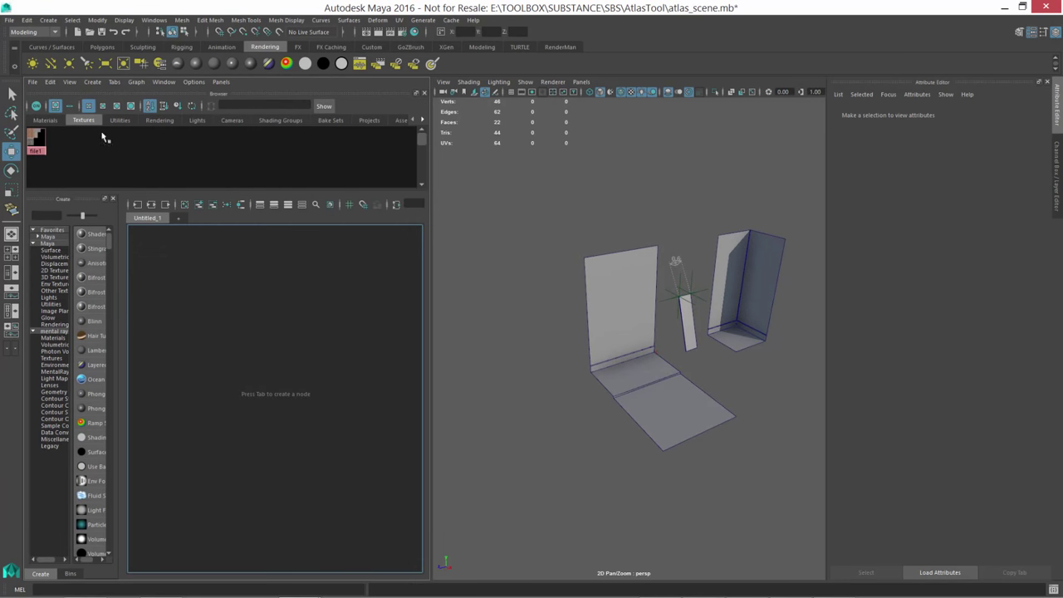
click(36, 139)
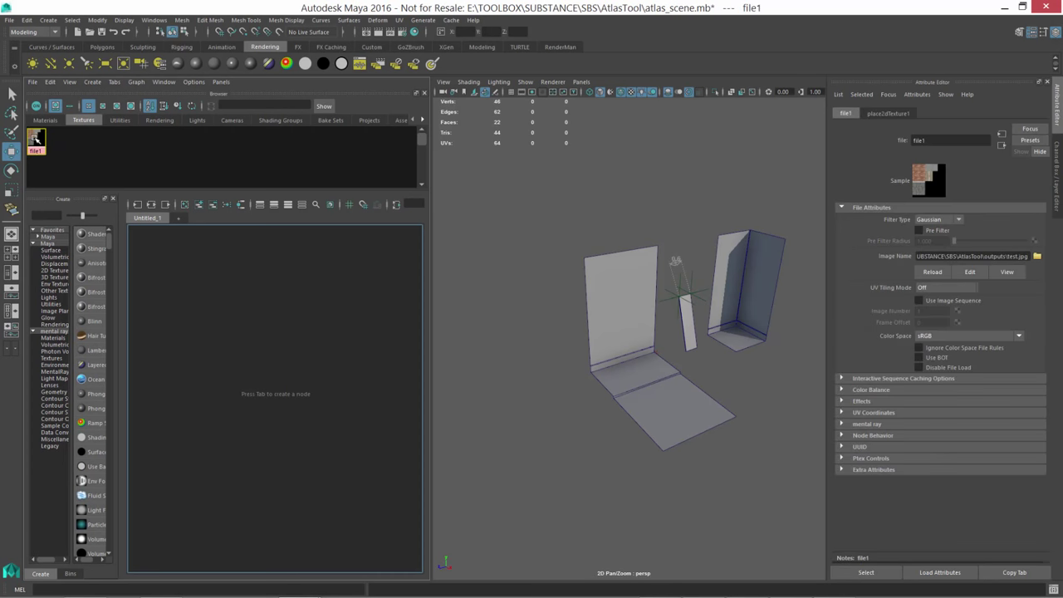
click(1038, 257)
double_click(445, 152)
Return to the Outliner and perspective layout, replace the Outliner with the UV Editor, and widen it to about half the workspace
click(11, 274)
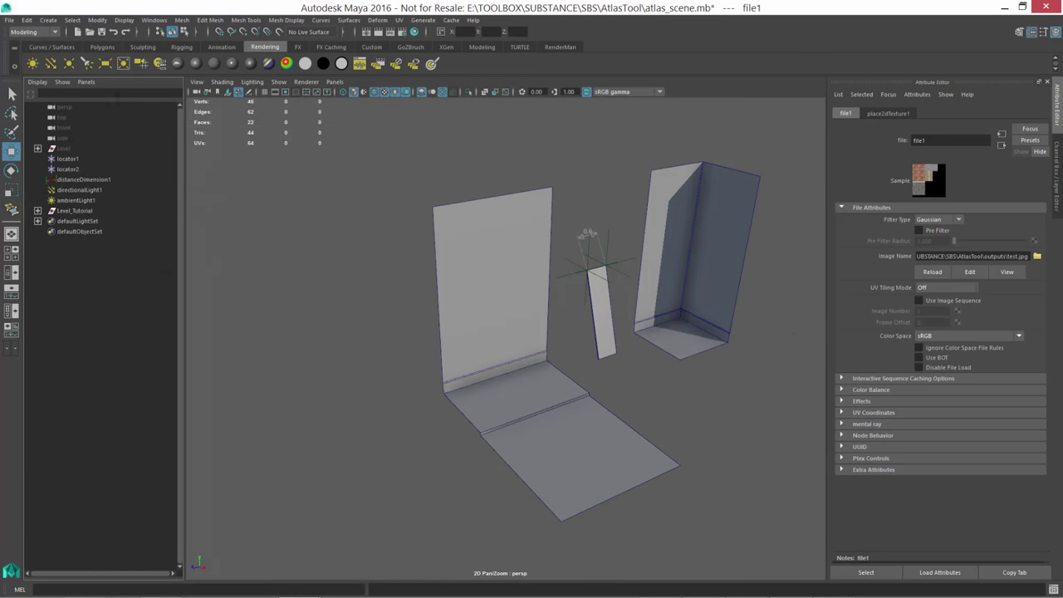
click(86, 81)
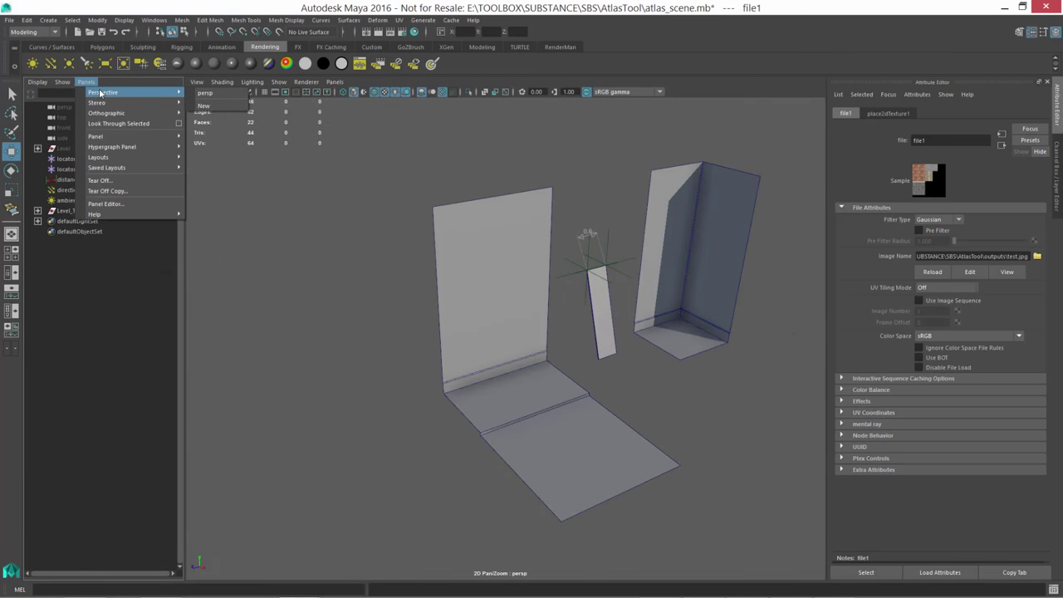
mouse_move(103, 136)
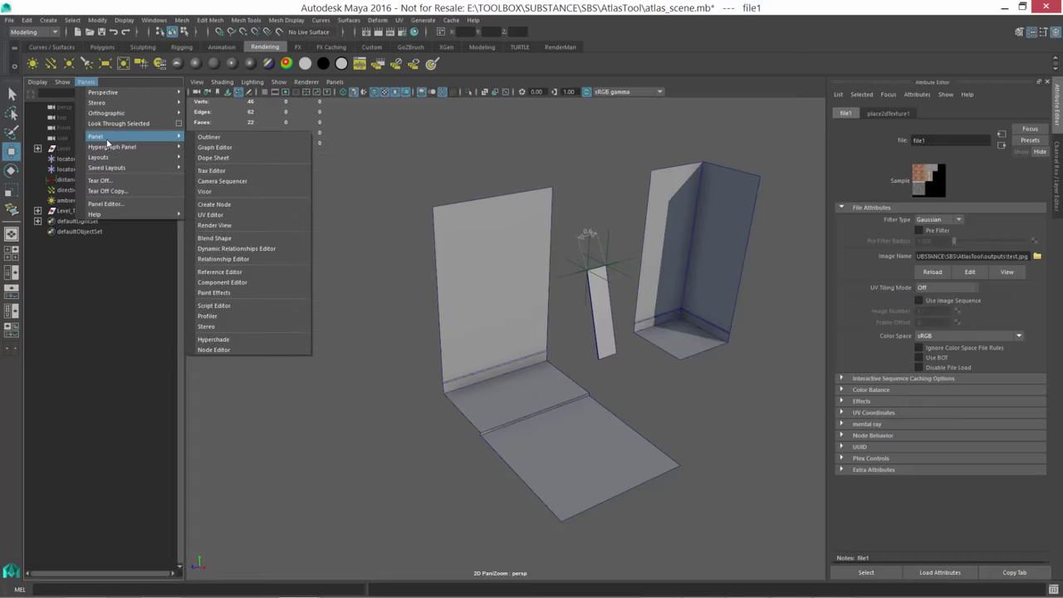
click(222, 217)
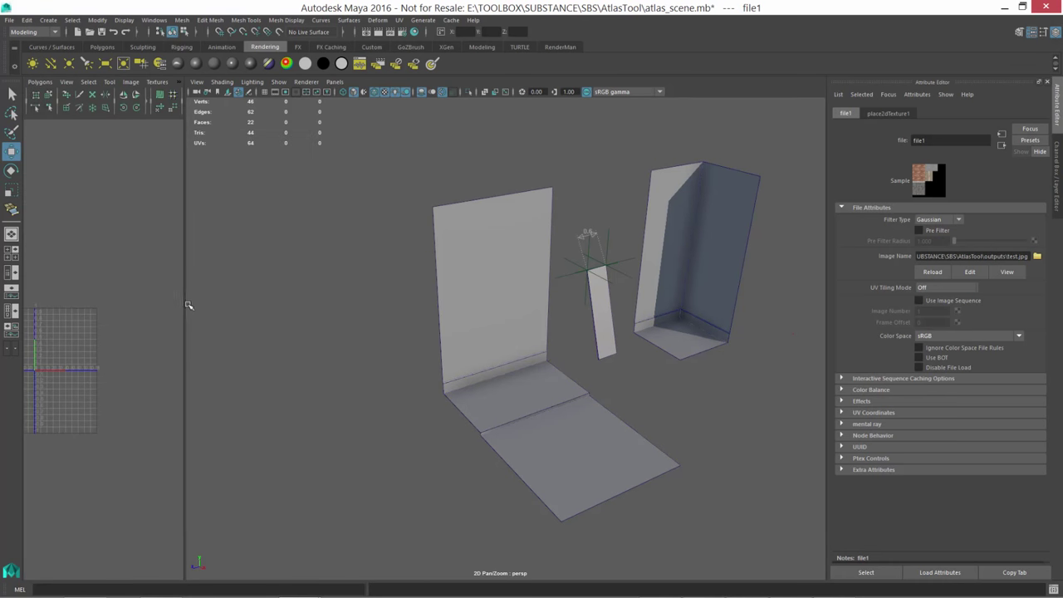
drag(187, 308, 463, 316)
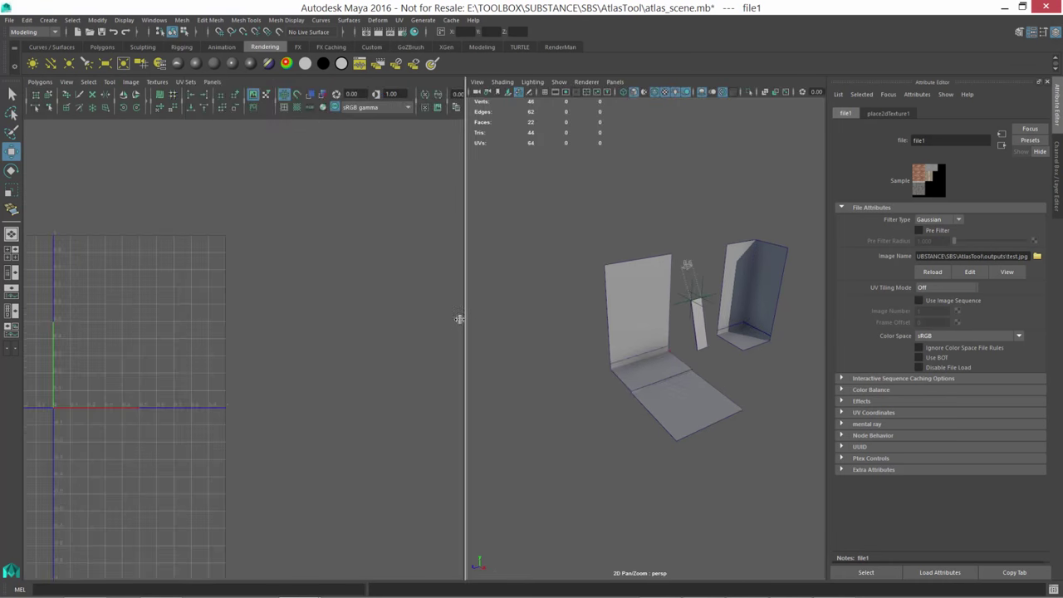
Select the Tile_01 mesh and bring its UV shells and the 0–1 UV square into view
mouse_move(651, 366)
alt+right_down()
mouse_move(666, 393)
mouse_move(633, 357)
alt+right_up()
click(633, 356)
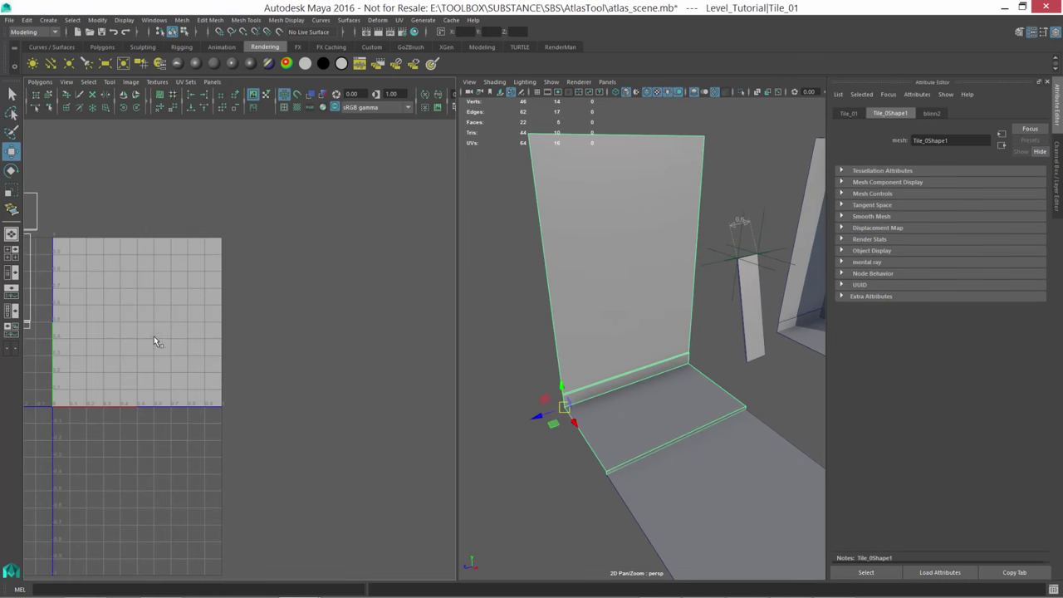
alt+middle_drag(156, 338, 290, 371)
scroll(312, 382, up, 1)
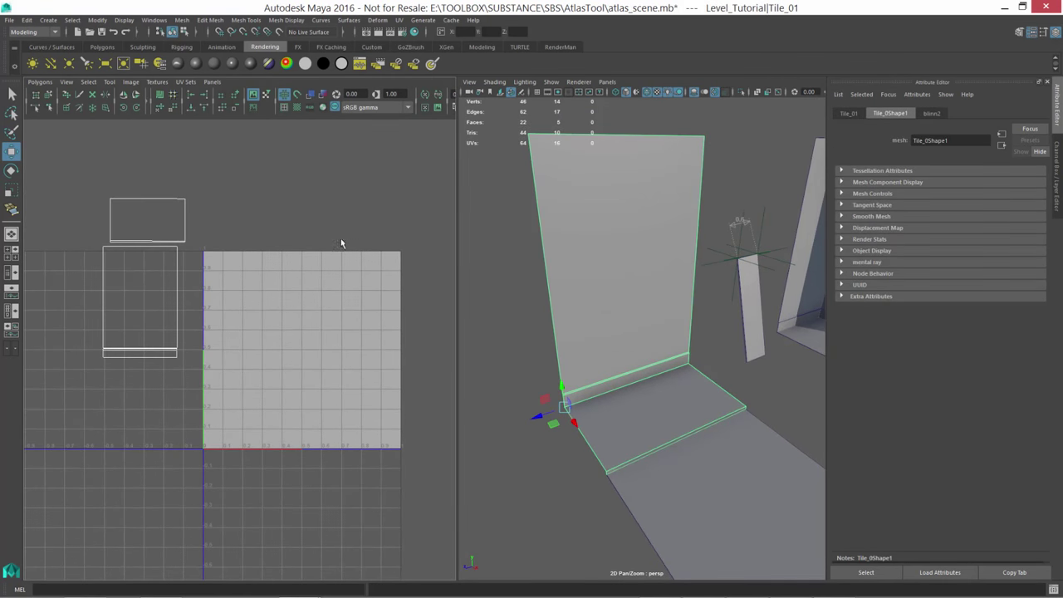